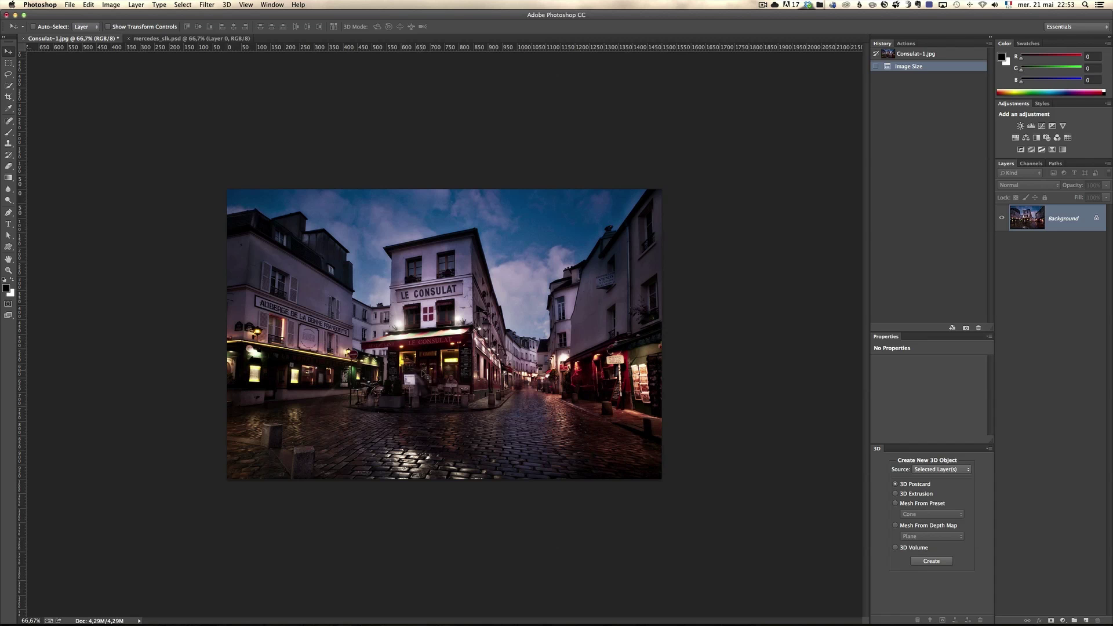
click(157, 39)
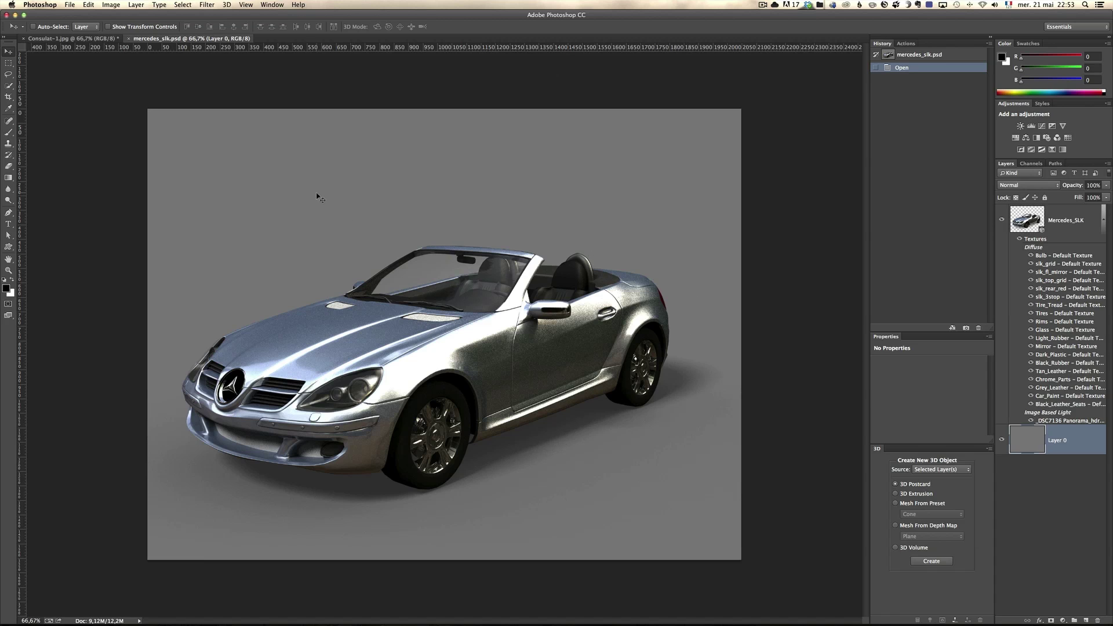
click(83, 40)
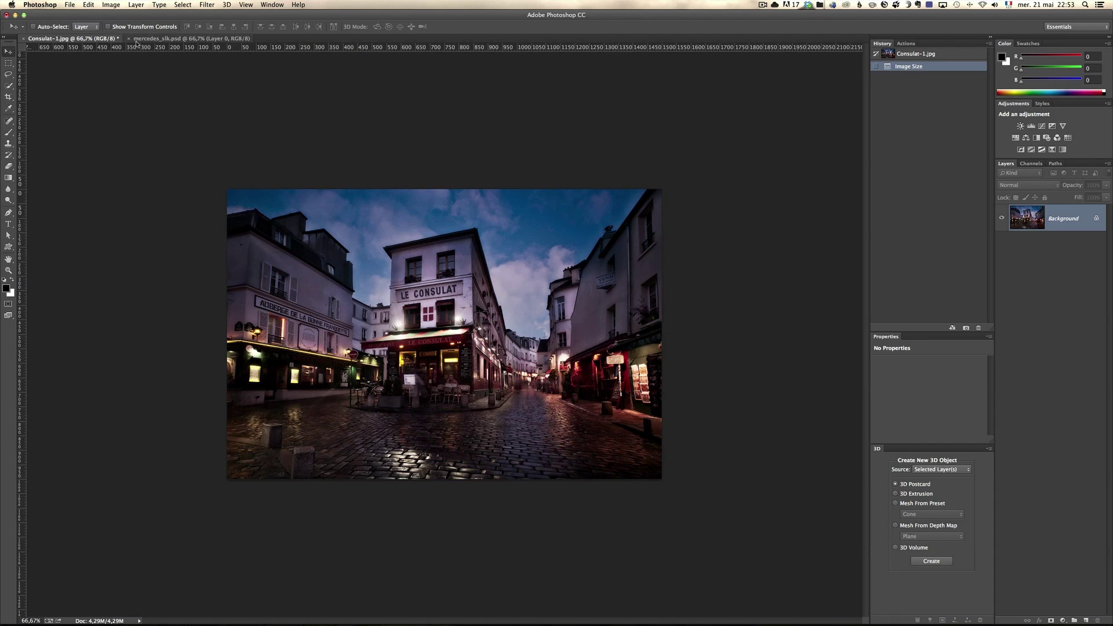
click(172, 39)
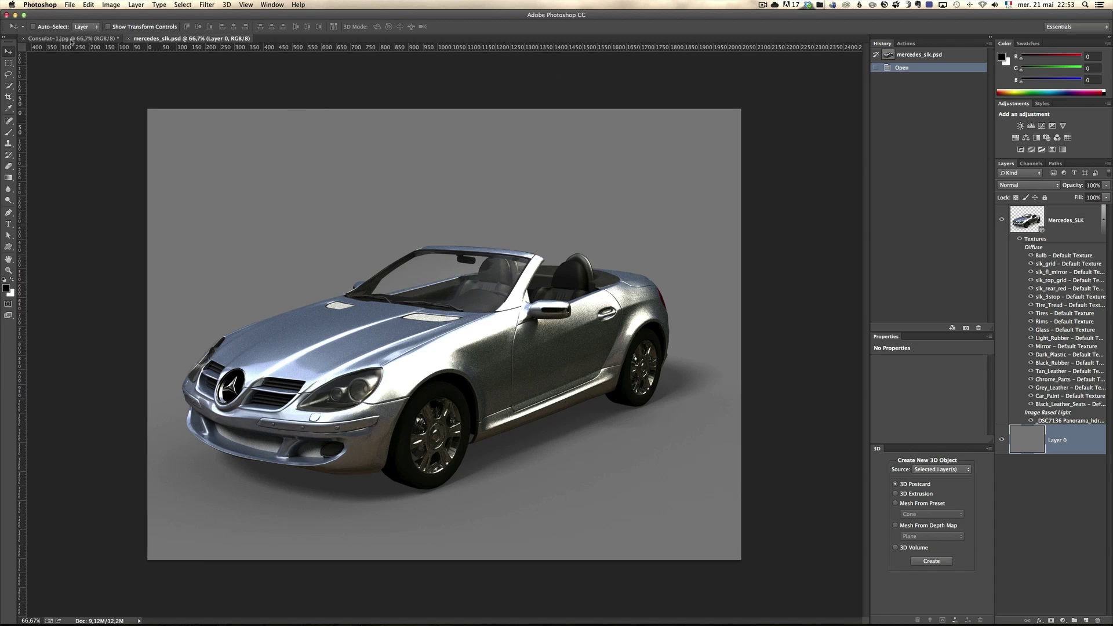
click(94, 40)
Tile both documents vertically and drag the Mercedes_SLK 3D layer into Consulat-1.jpg
click(272, 5)
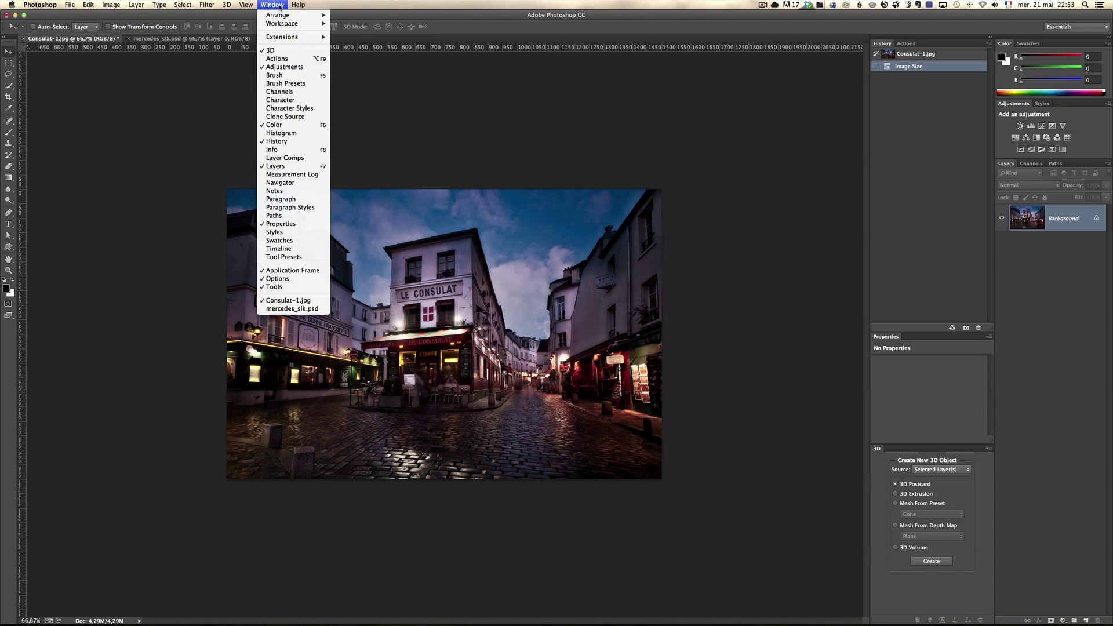
mouse_move(280, 16)
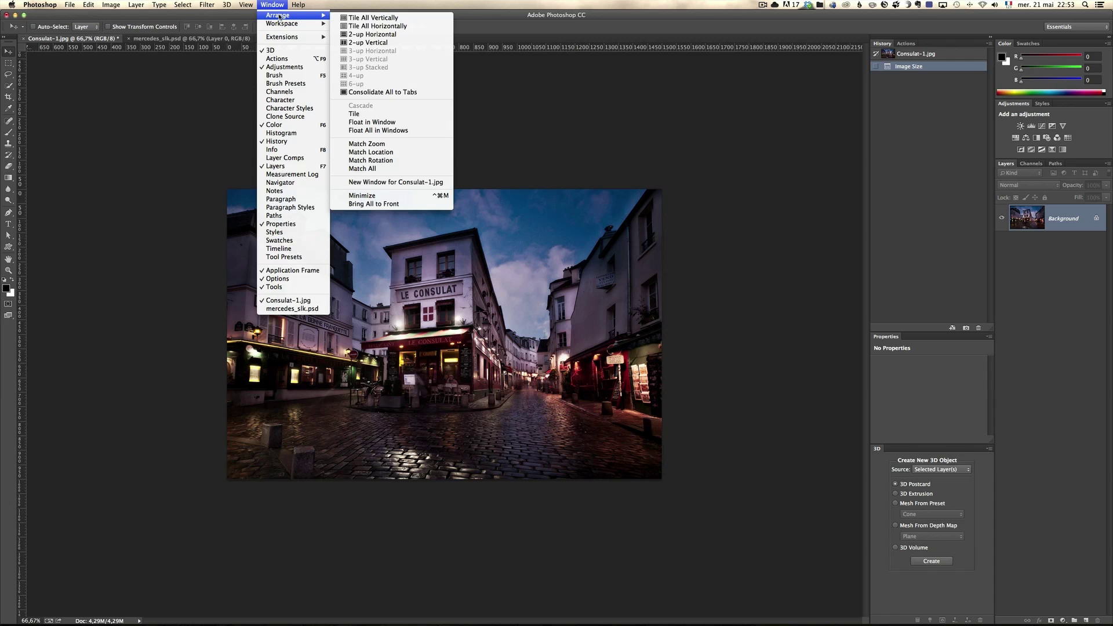
click(381, 18)
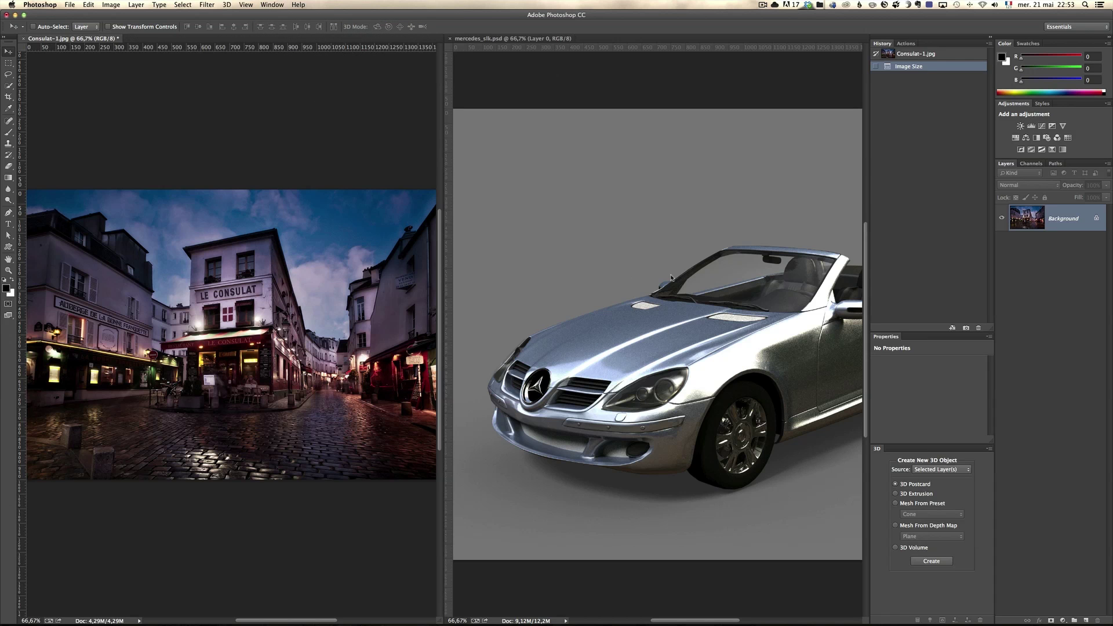
click(731, 240)
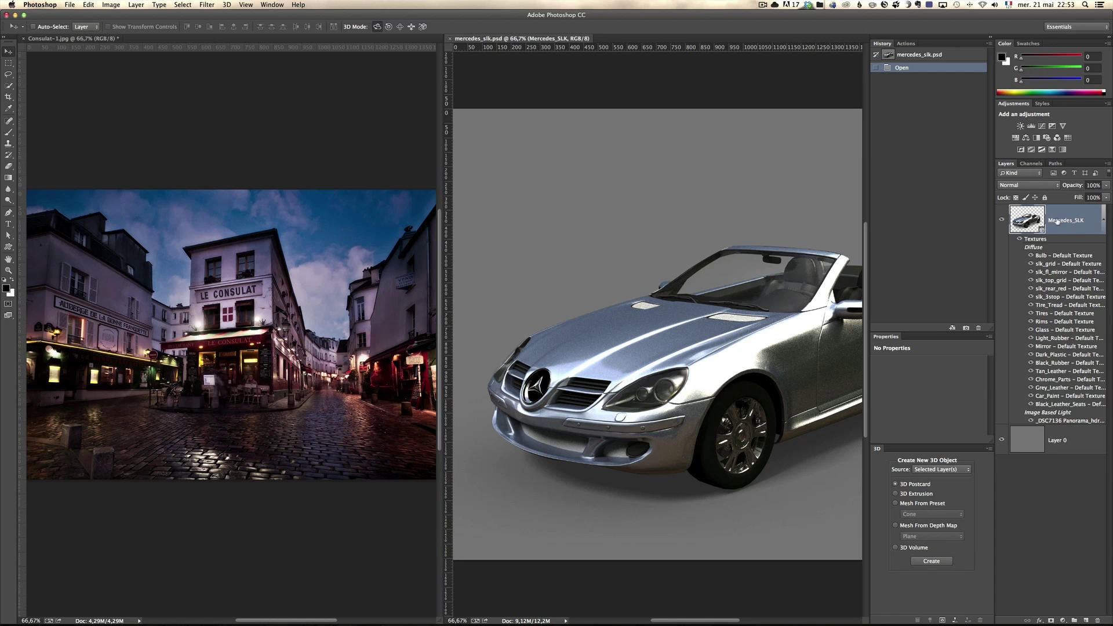
drag(1013, 218, 292, 246)
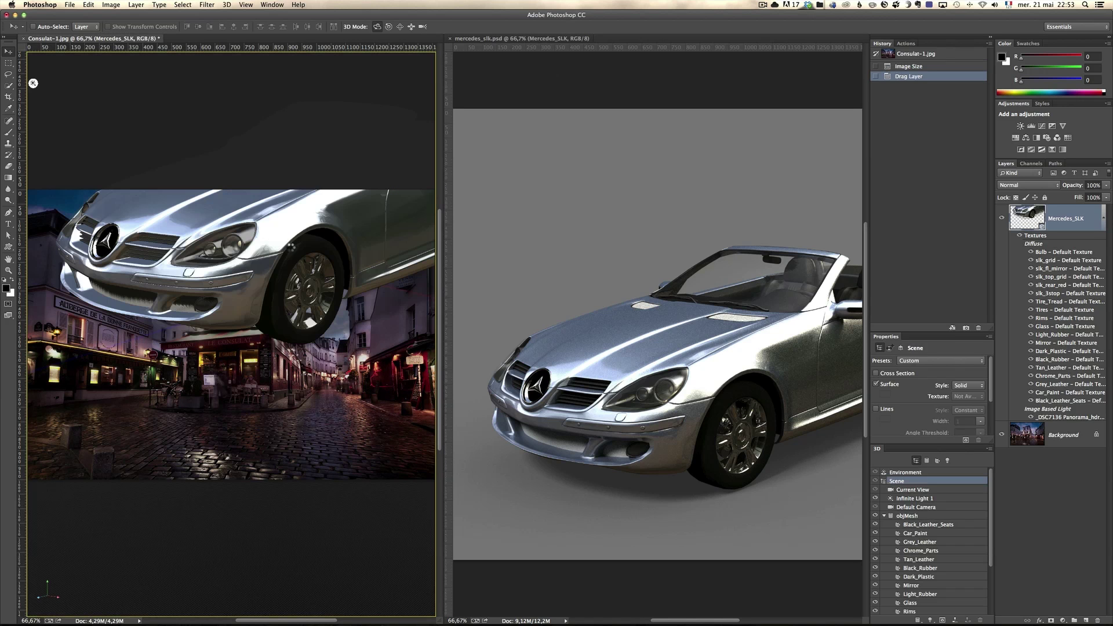
Close the separate Mercedes_SLK document
click(536, 208)
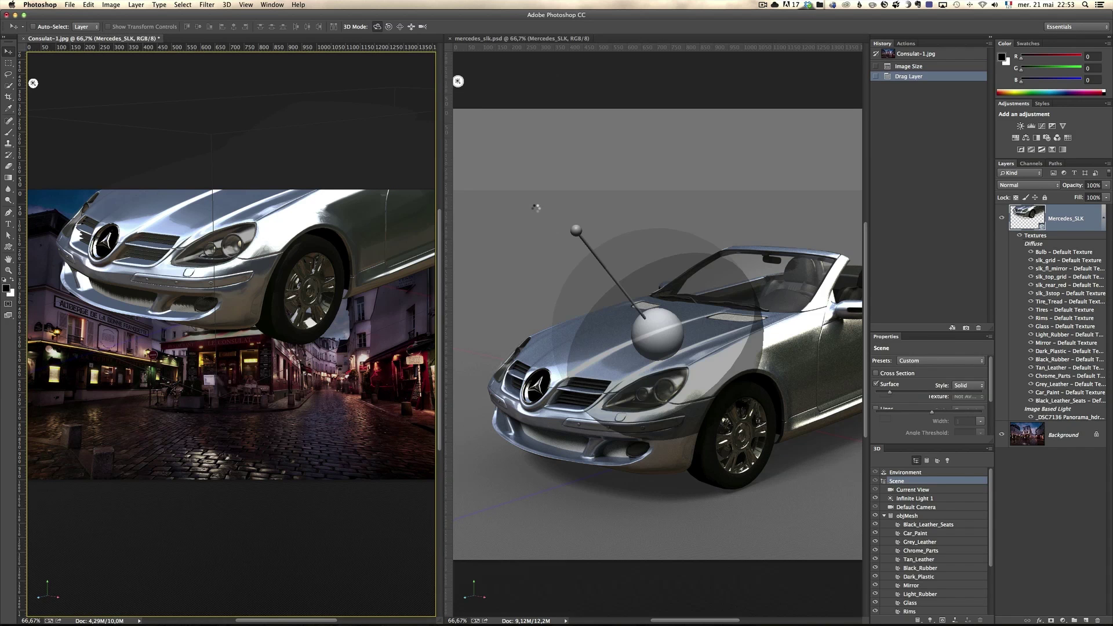
click(70, 4)
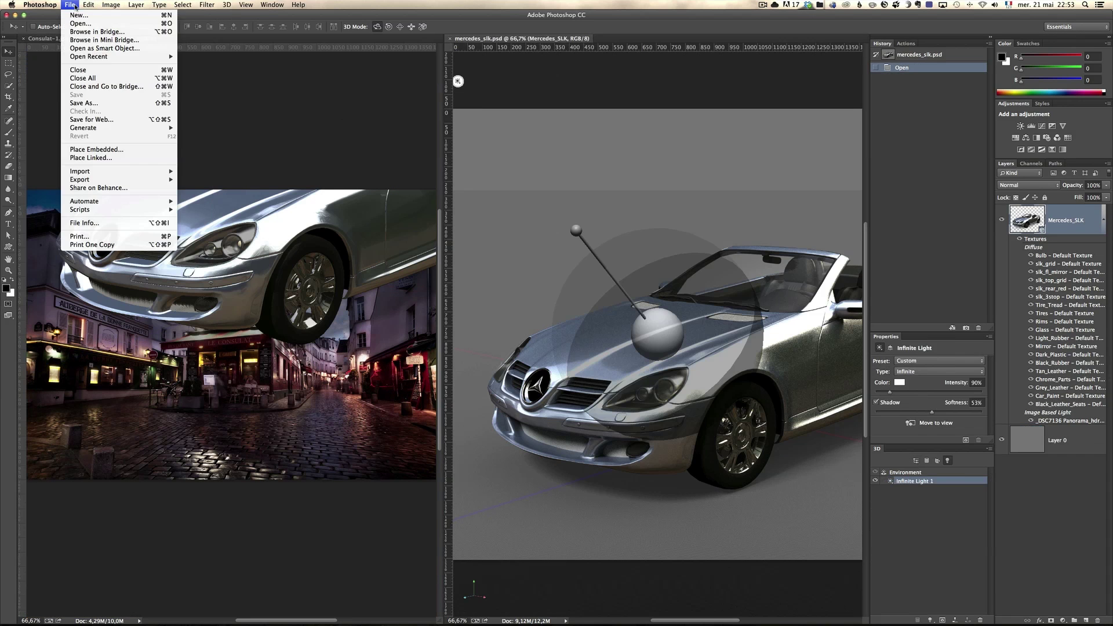
click(102, 70)
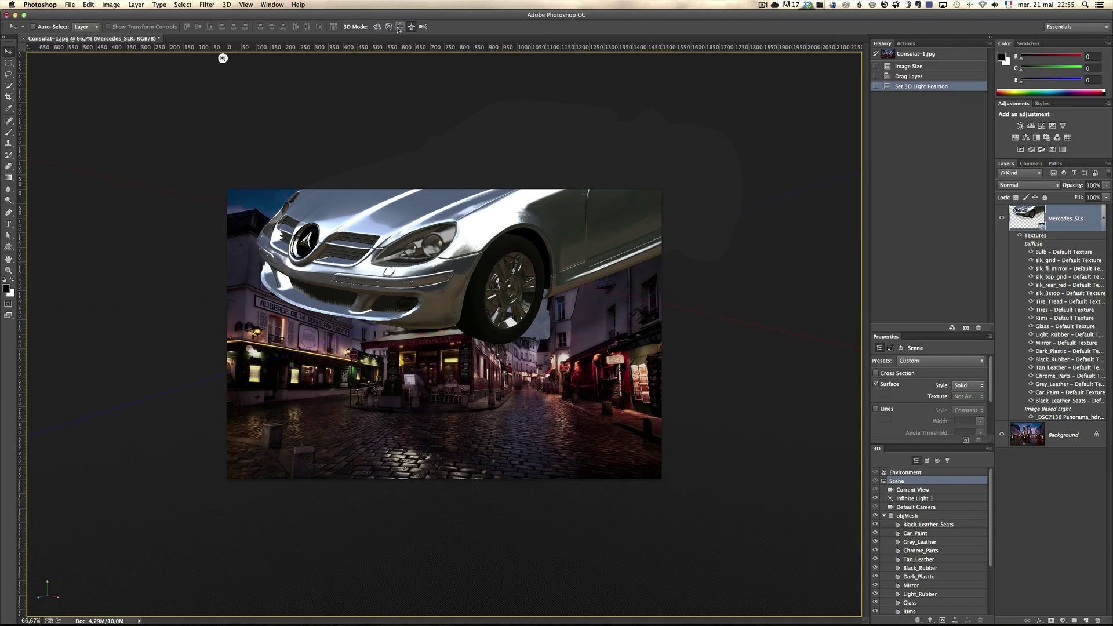
Drag the 3D camera until the Mercedes sits small at the top of the street photo
drag(647, 380, 587, 251)
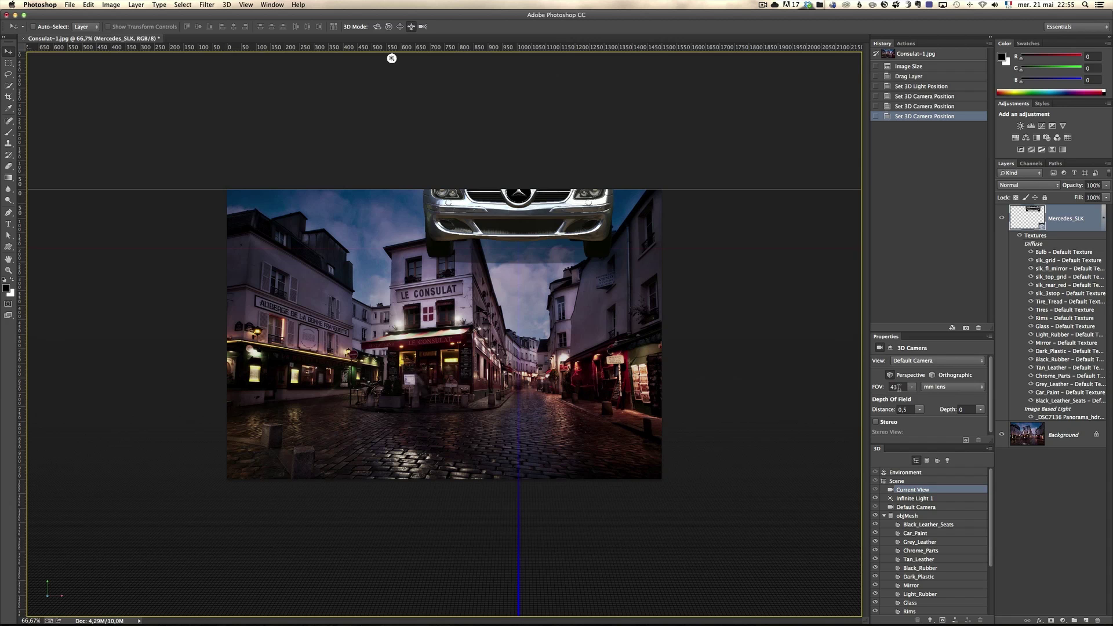
Set the 3D camera's field of view to 20 and orbit the view of the car slightly
click(898, 387)
text(20)
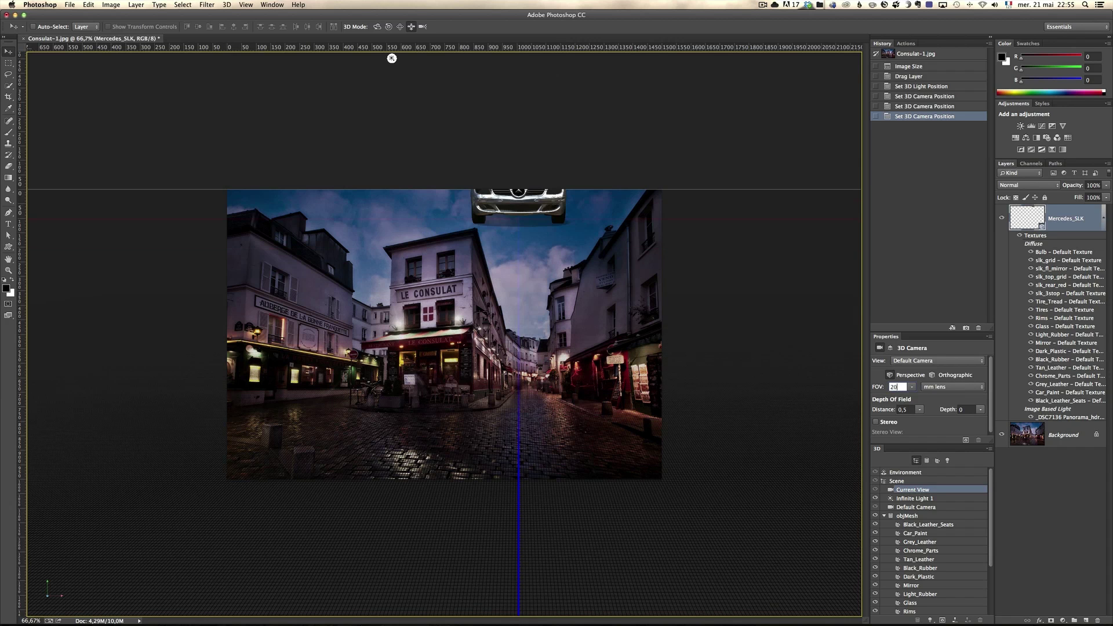
key(Return)
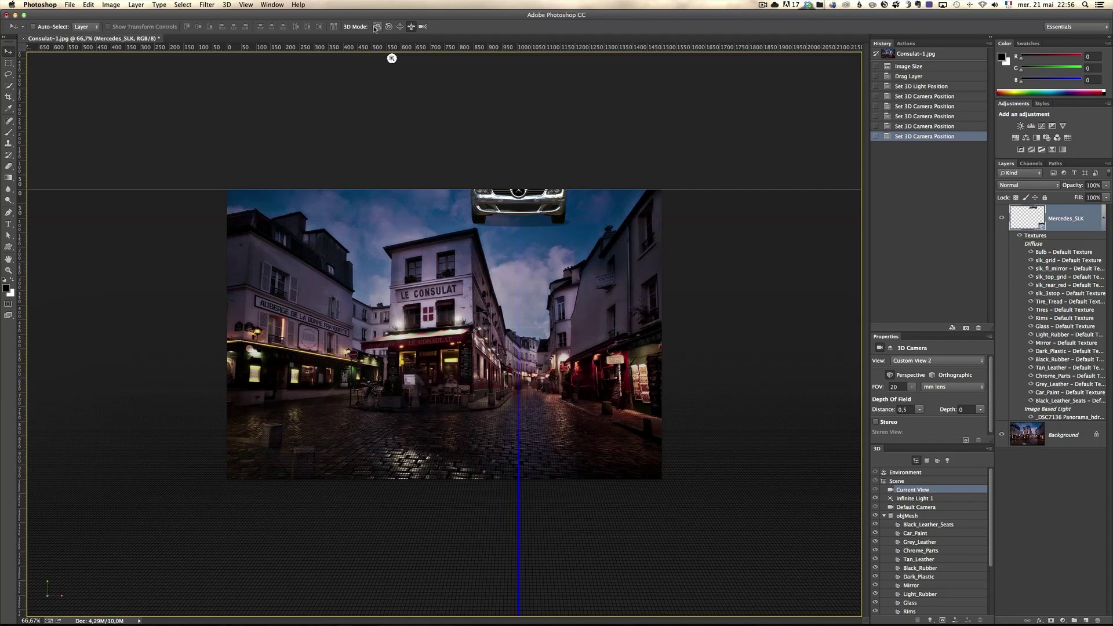
mouse_move(392, 58)
mouse_down()
mouse_move(482, 56)
mouse_move(384, 58)
mouse_move(397, 58)
mouse_up()
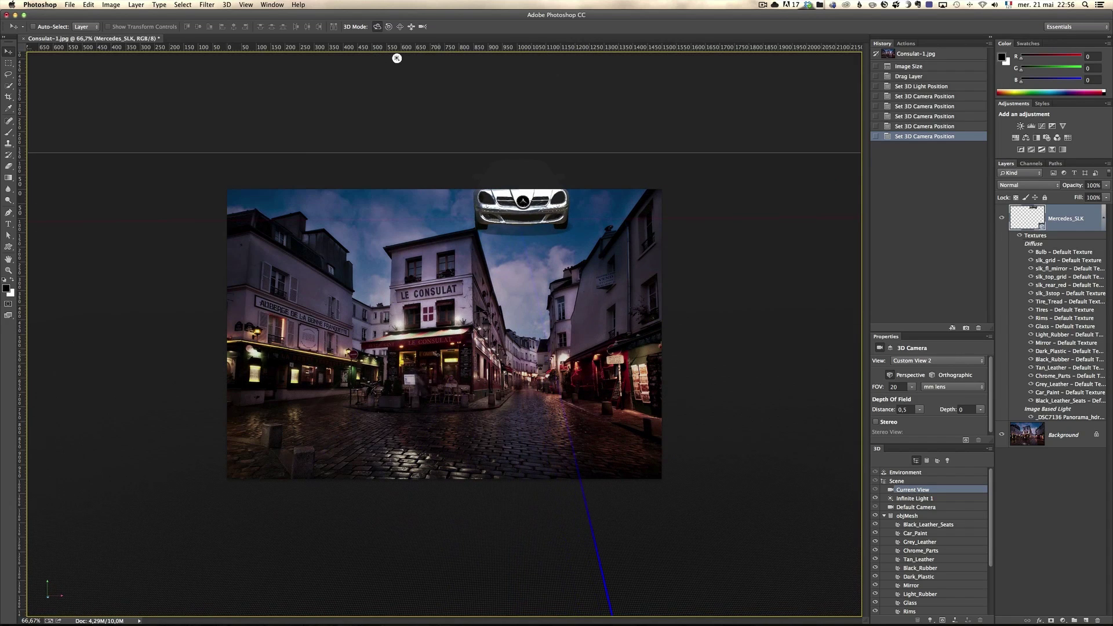
Pan the car down-left and orbit the 3D camera to lower the horizon
click(399, 27)
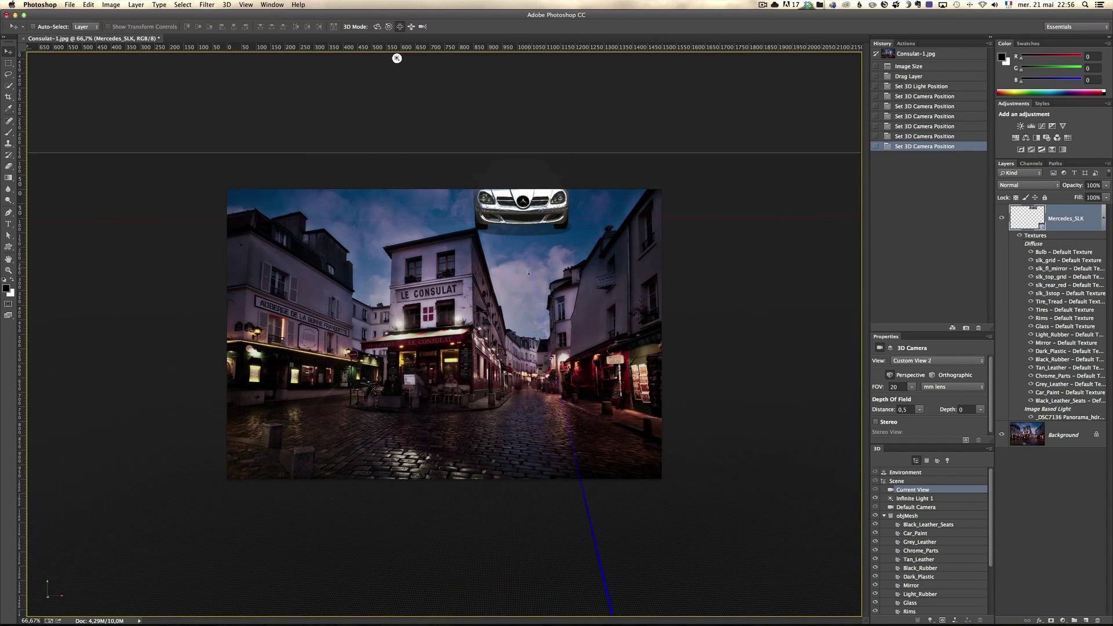
drag(528, 272, 499, 304)
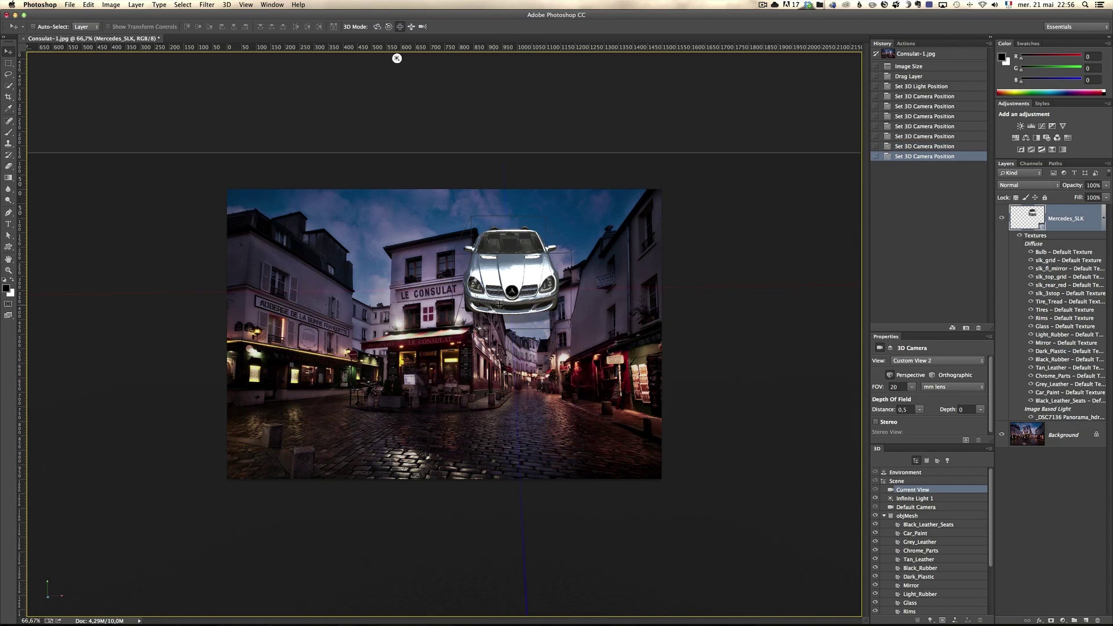
click(377, 27)
drag(396, 58, 428, 58)
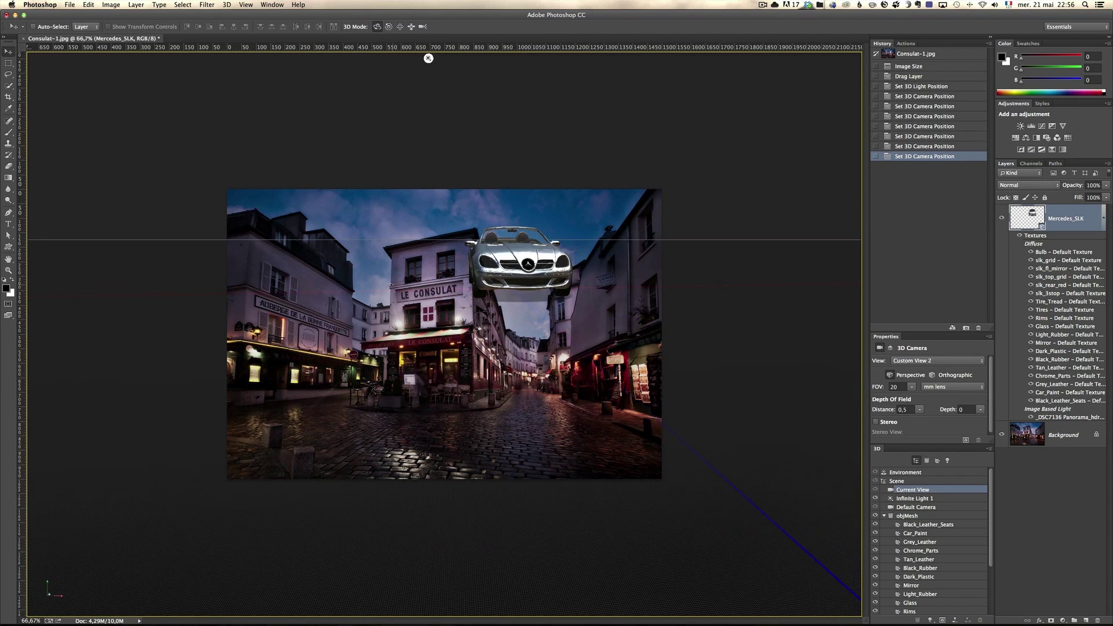
drag(487, 262, 487, 263)
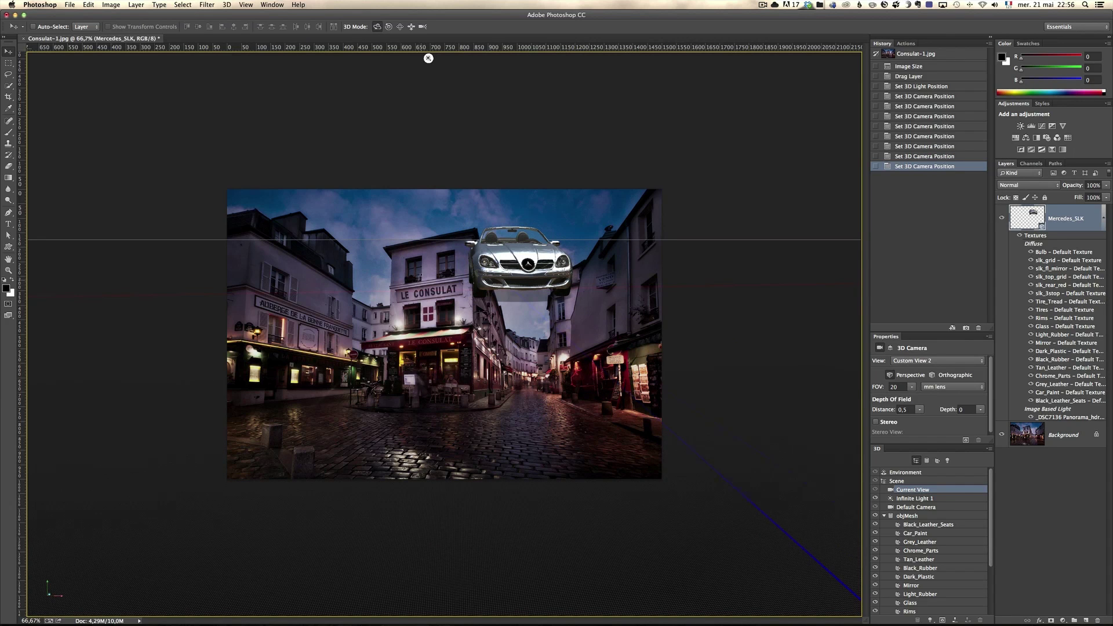
drag(428, 58, 431, 58)
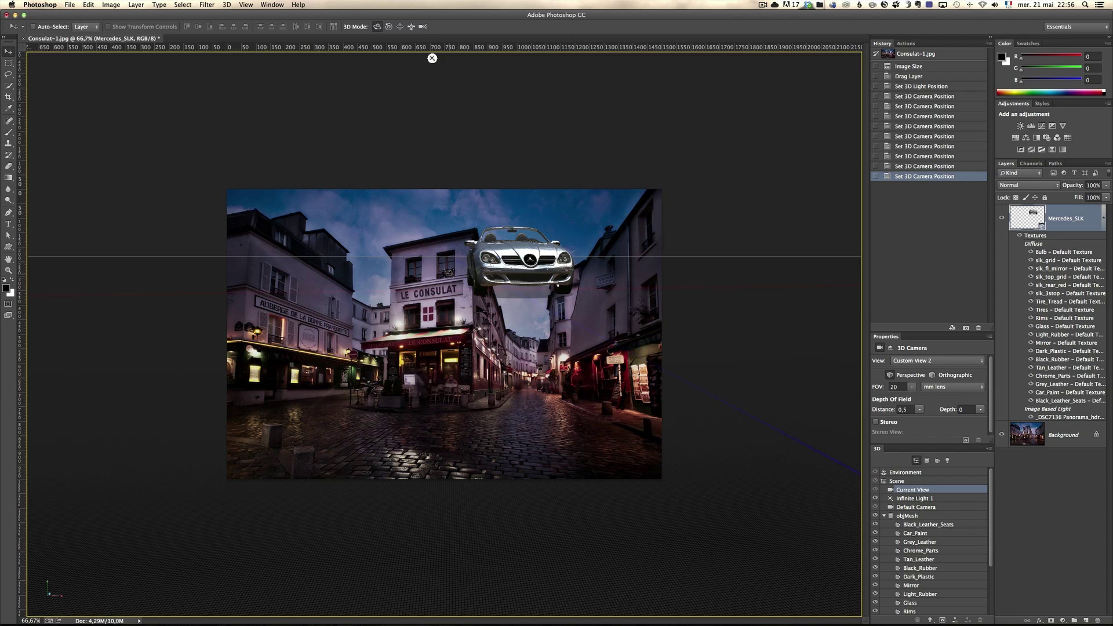
drag(431, 58, 494, 58)
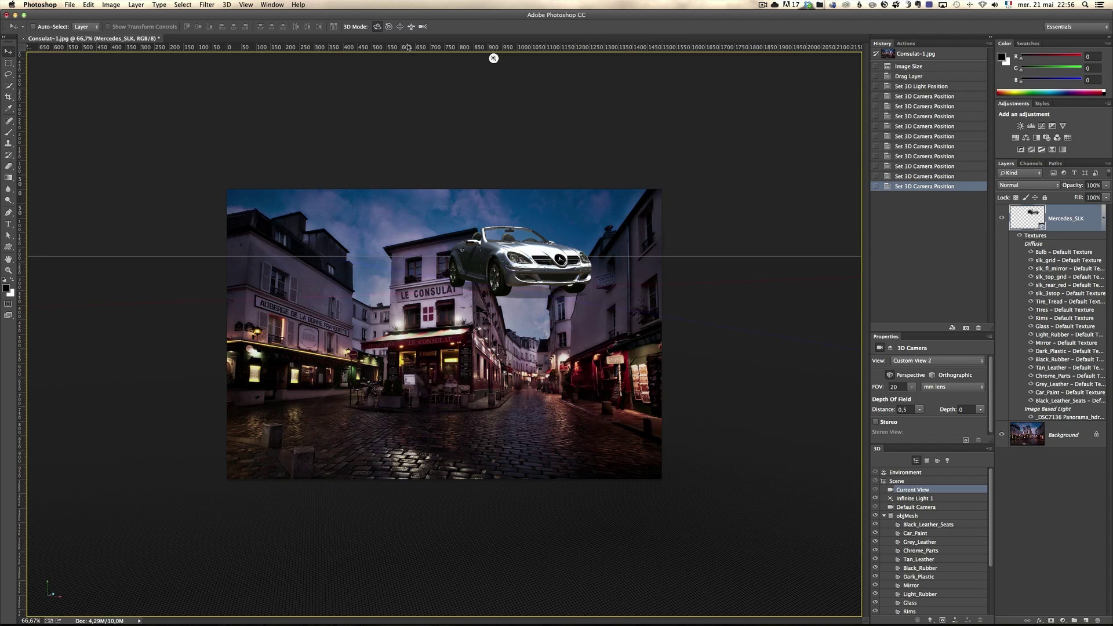
Pan the car down onto the cobblestone street in front of the café
click(399, 27)
drag(468, 275, 408, 548)
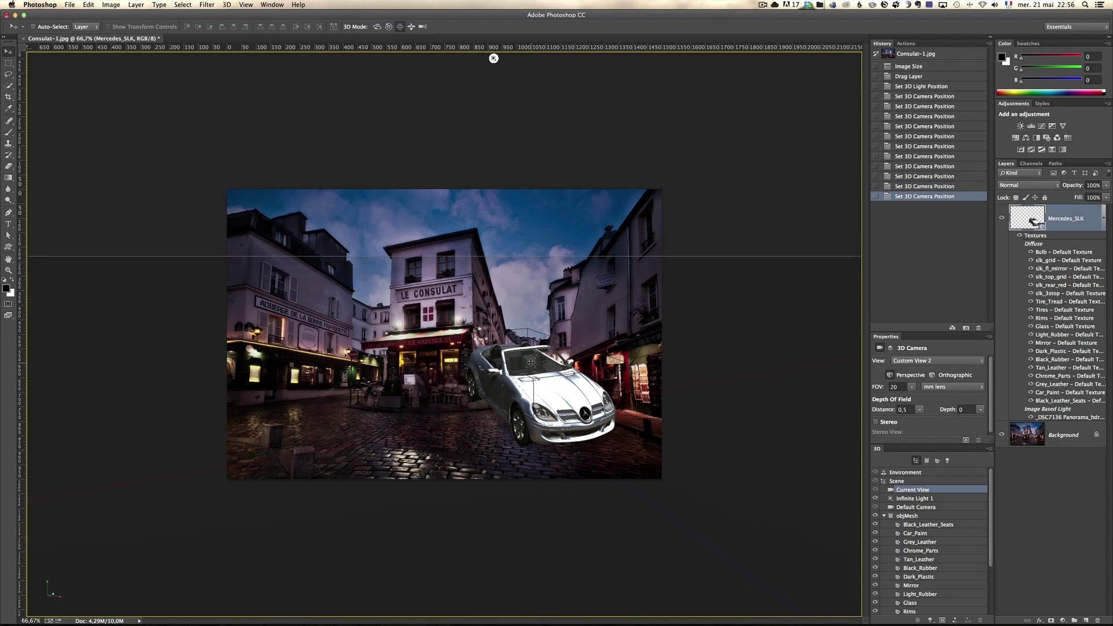
drag(524, 406, 367, 432)
Orbit to show the car's left side and slide it across the street
click(378, 26)
drag(510, 350, 510, 375)
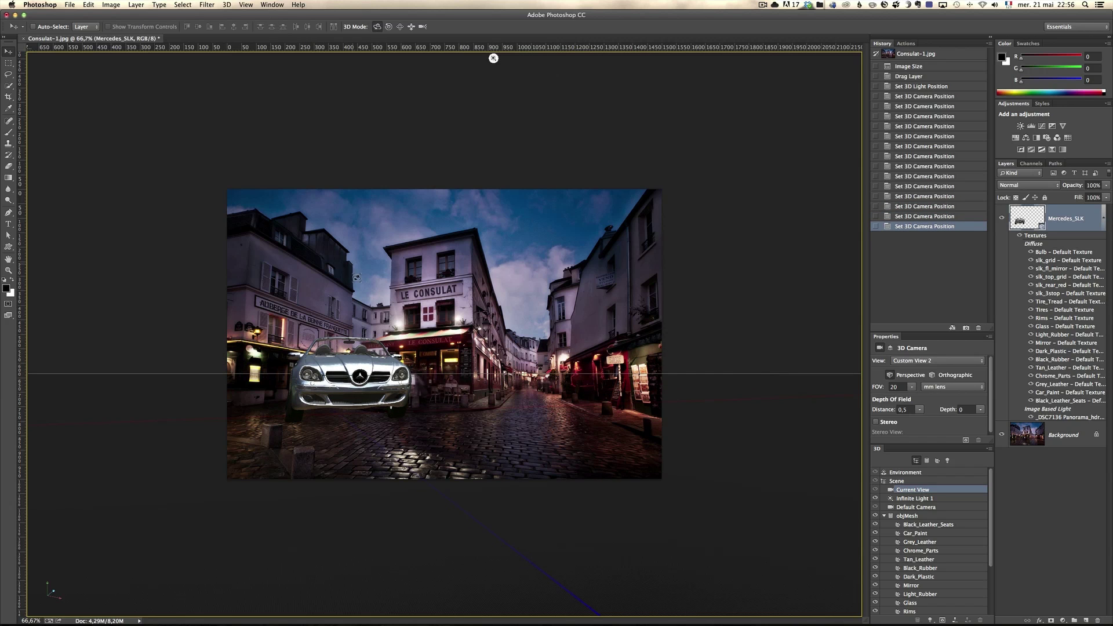
mouse_move(473, 353)
mouse_down()
mouse_move(443, 378)
mouse_move(443, 350)
mouse_move(455, 348)
mouse_up()
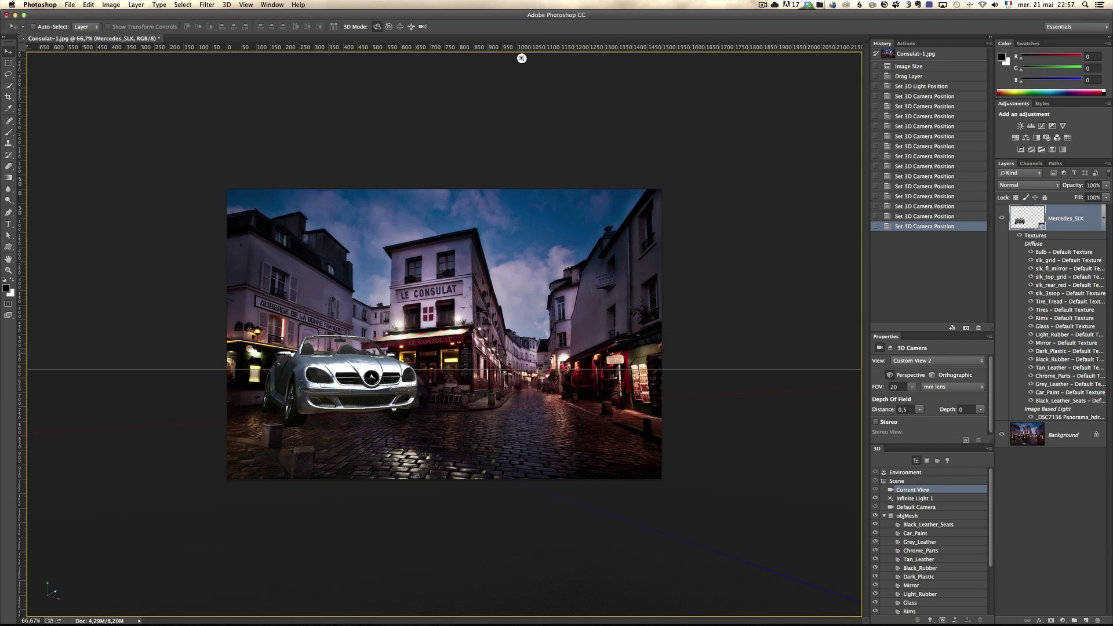
drag(318, 376, 320, 376)
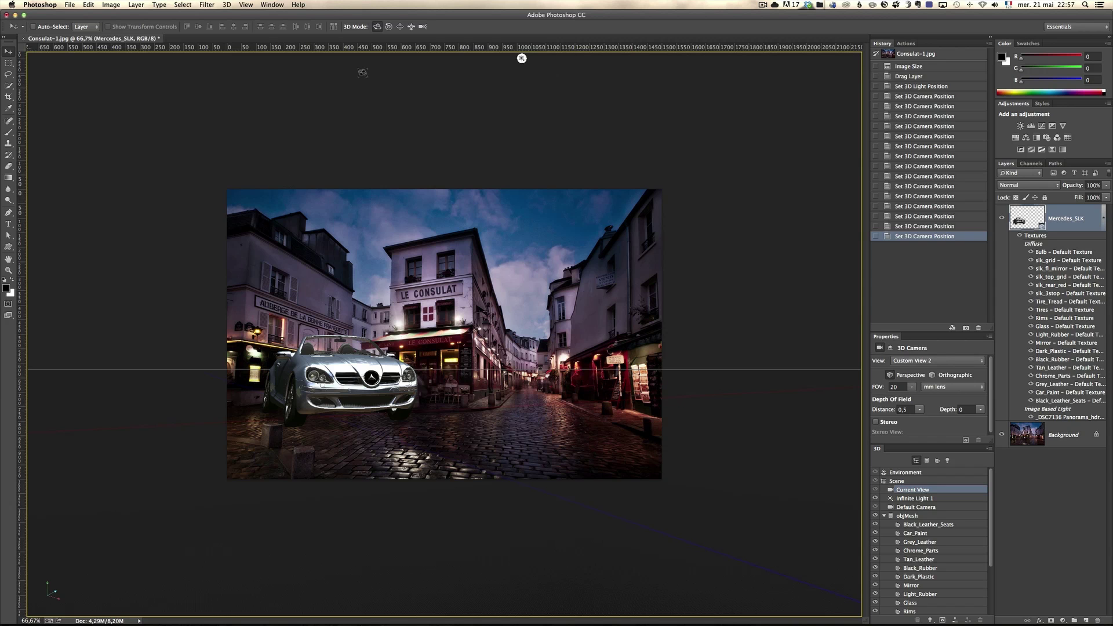
click(399, 27)
drag(364, 355, 413, 390)
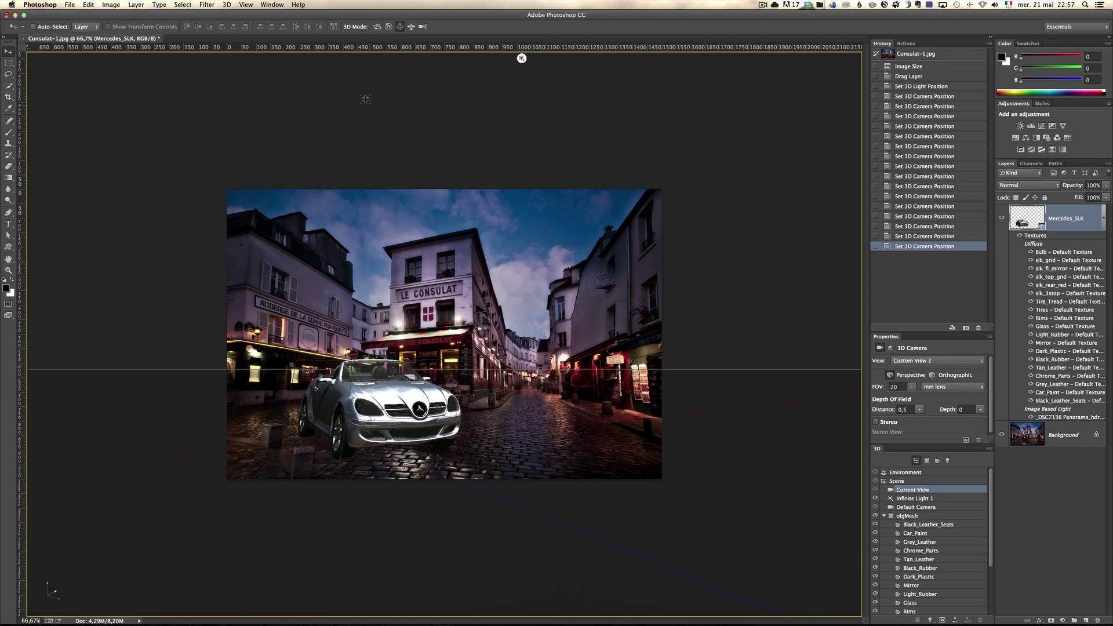
click(377, 27)
drag(446, 254, 470, 252)
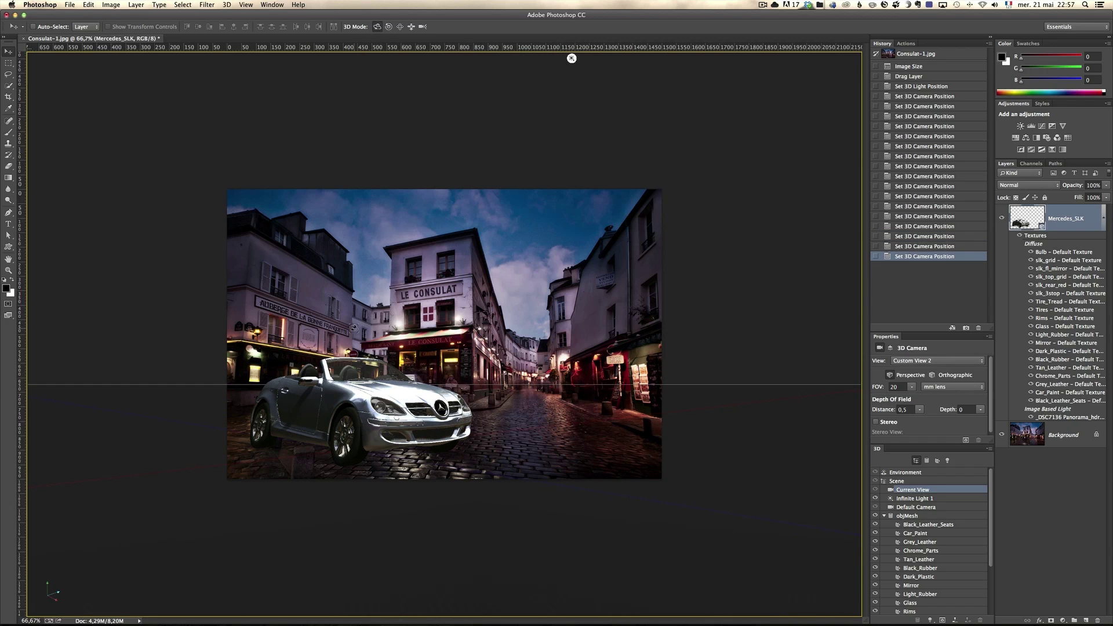
Pan and slide the car right along the street, then orbit it upward
click(399, 27)
drag(359, 405, 407, 404)
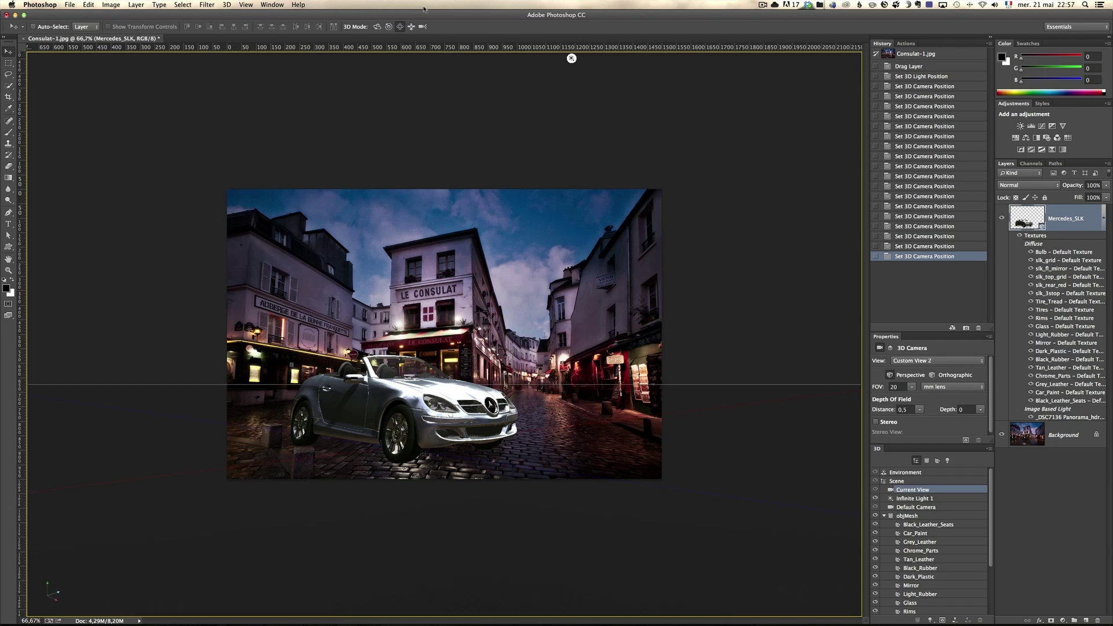
click(411, 26)
drag(529, 324, 577, 336)
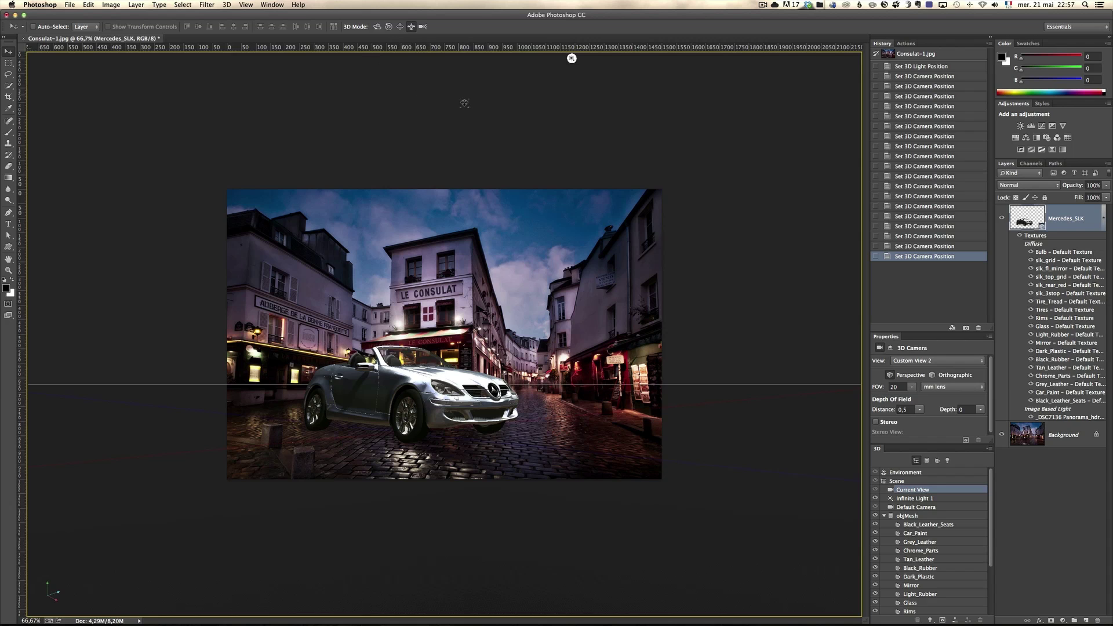
drag(714, 304, 701, 238)
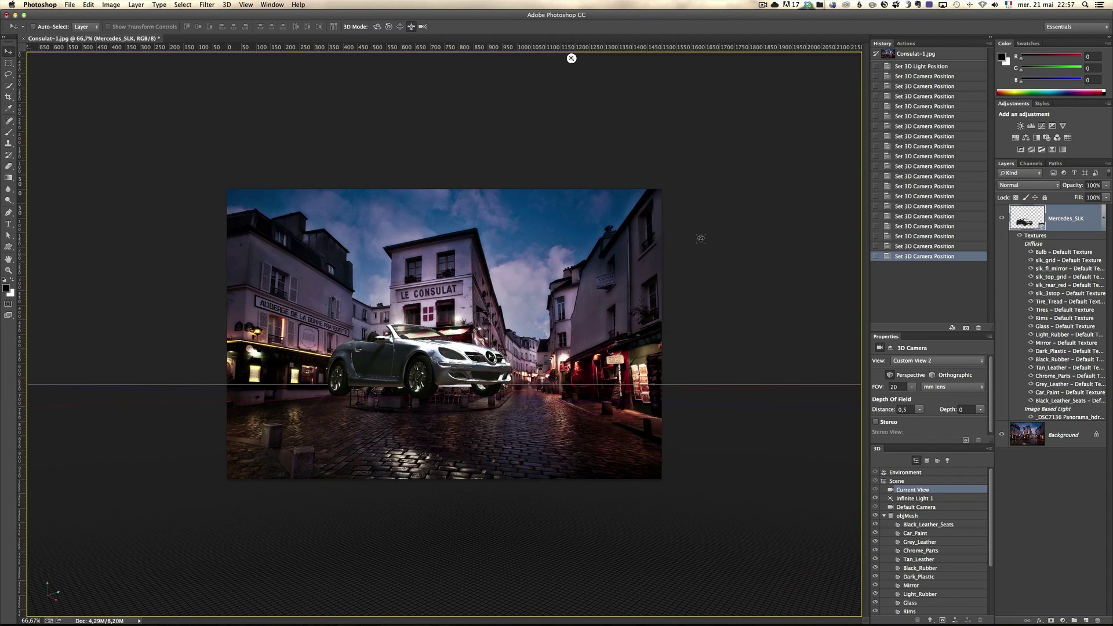
Move the car down and left into the lower-left foreground of the cobblestones
click(400, 26)
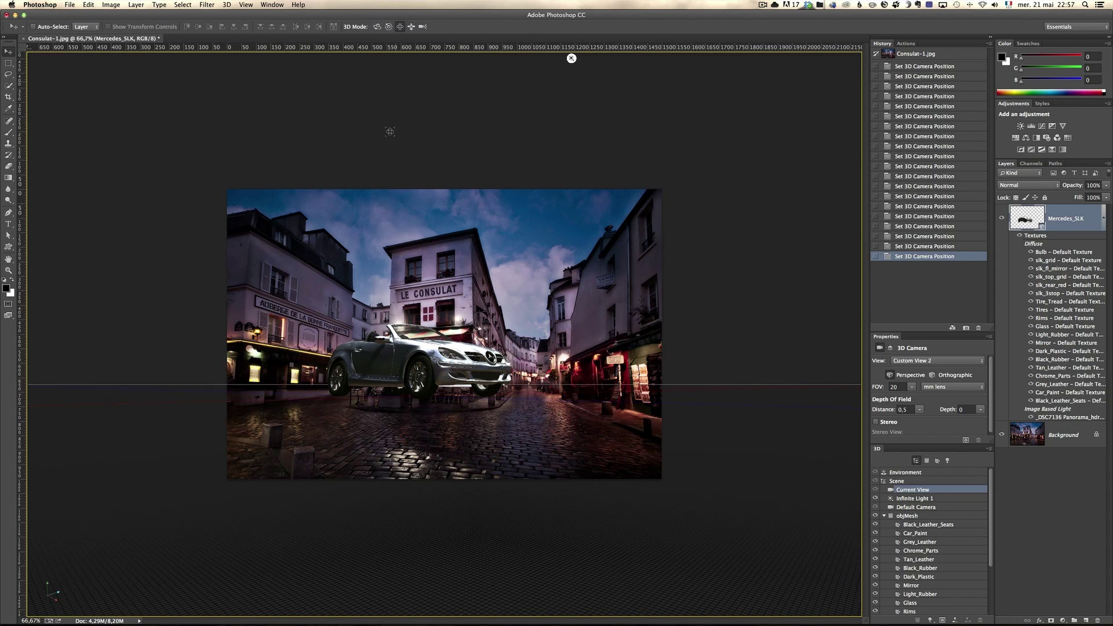
drag(464, 108, 433, 185)
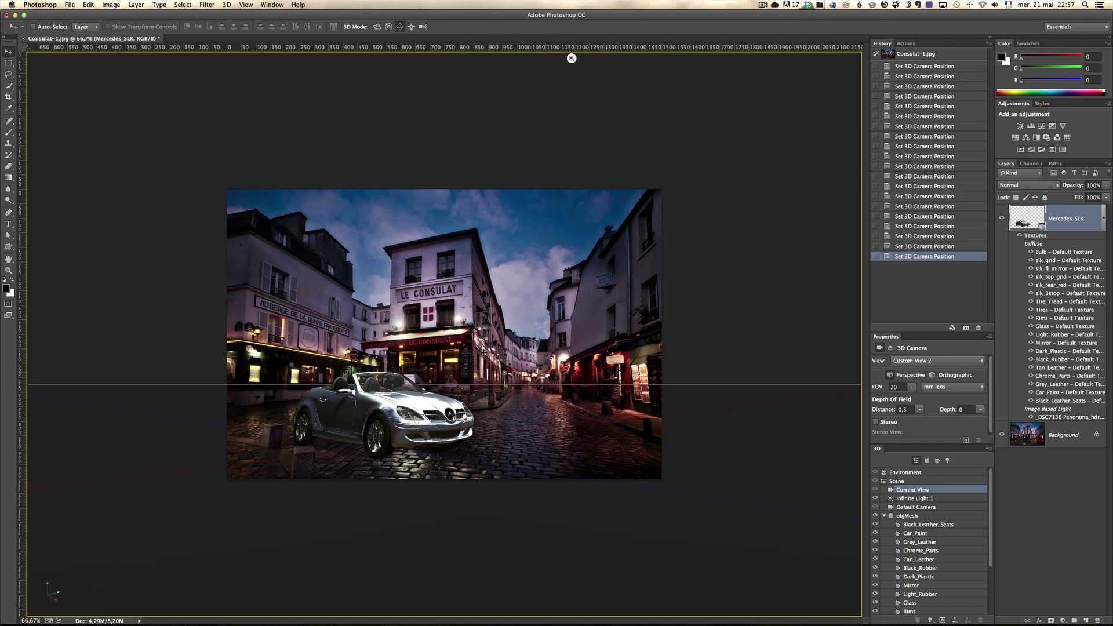
click(411, 28)
drag(685, 310, 682, 261)
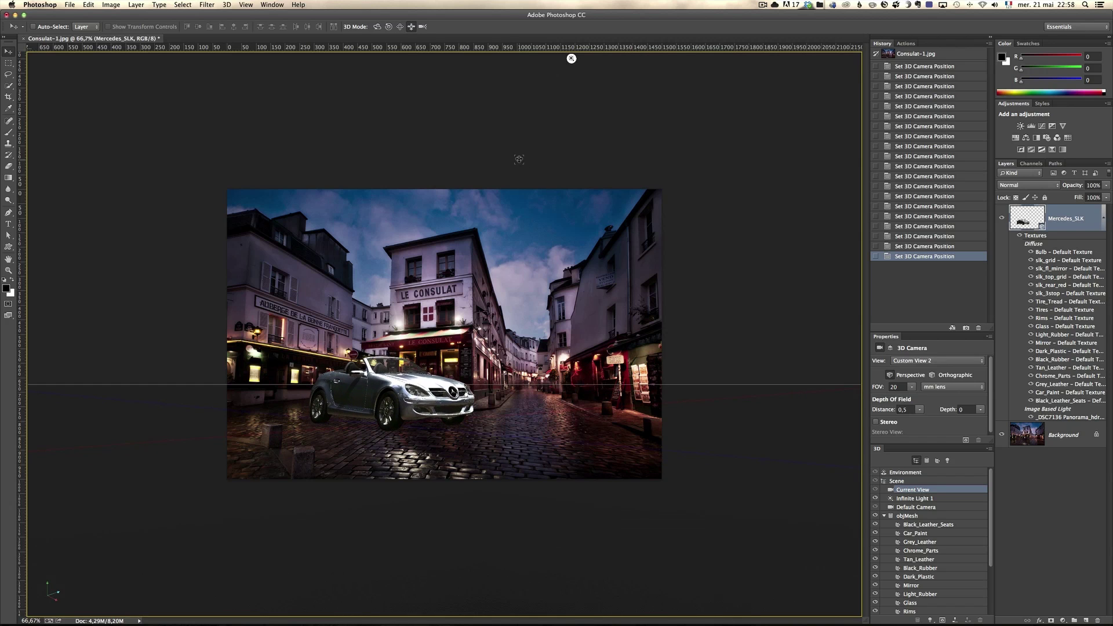
click(400, 27)
drag(478, 252, 454, 270)
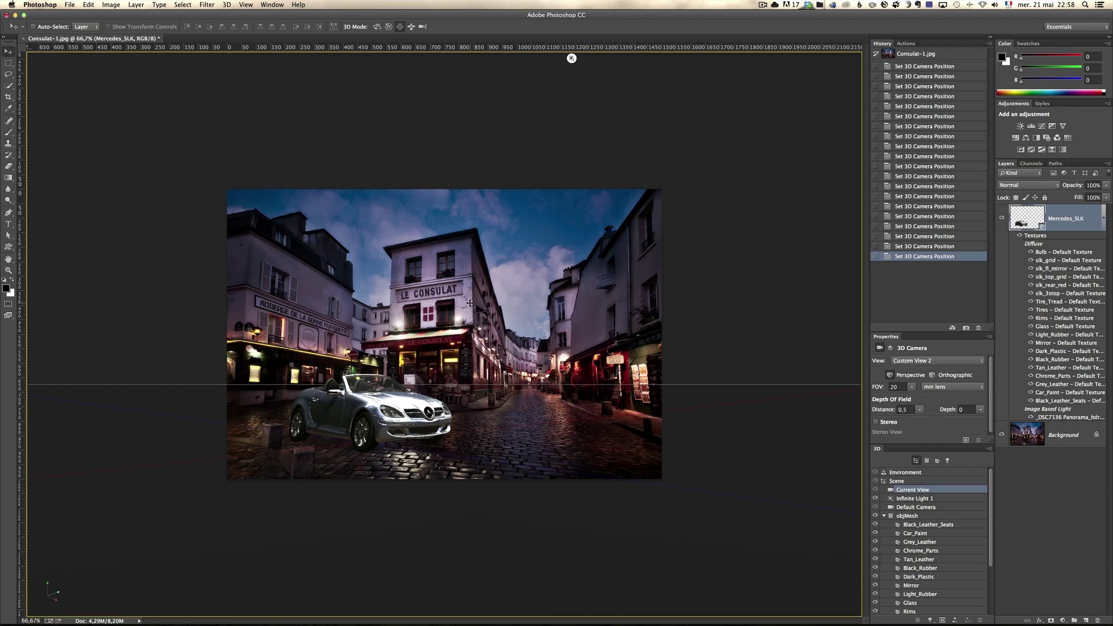
Convert the Background into Layer 0, select all, and reselect the Mercedes_SLK layer
click(1070, 435)
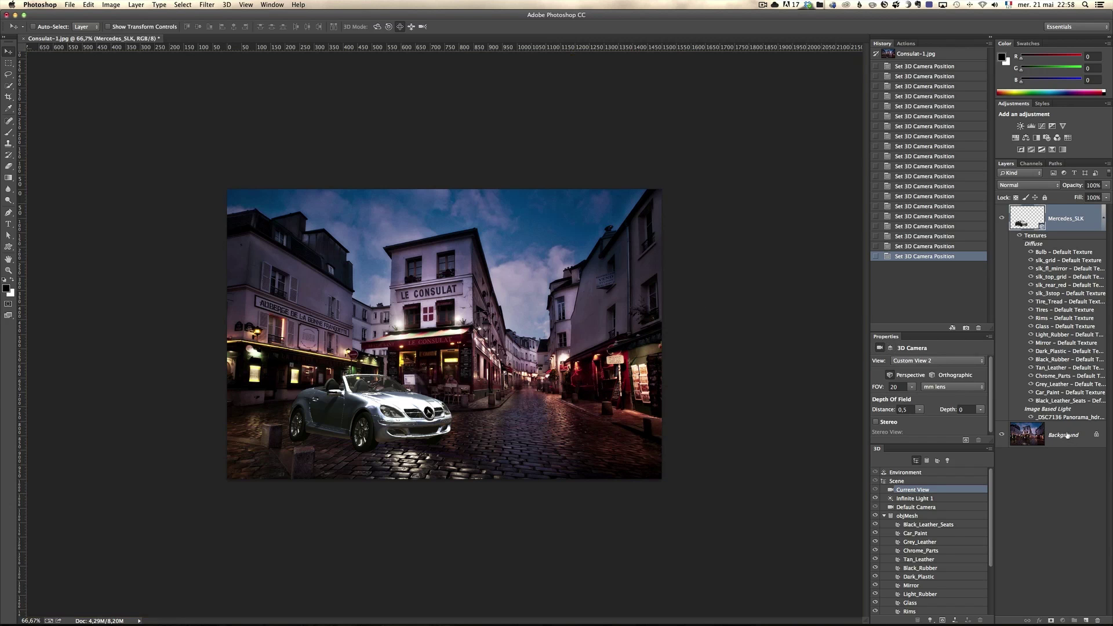
double_click(1096, 438)
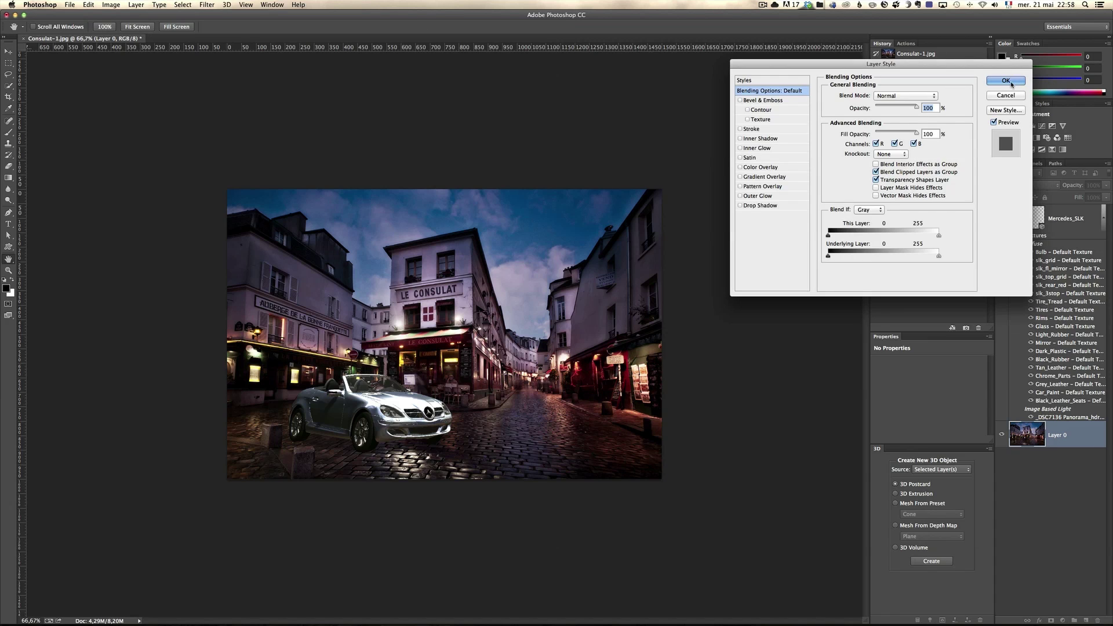
click(1011, 83)
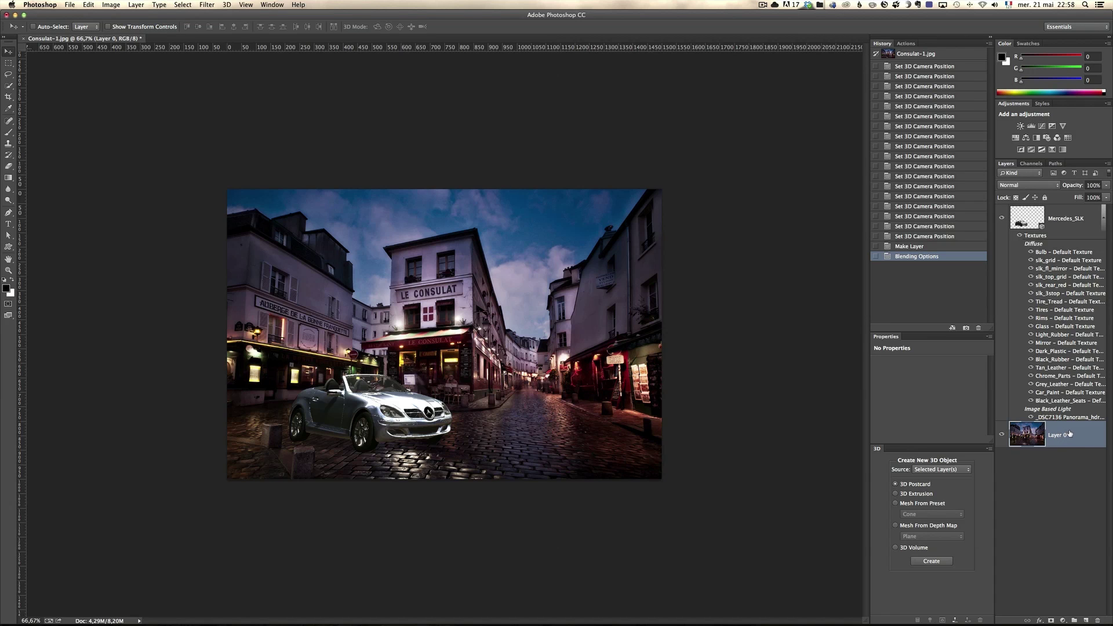
key(super+a)
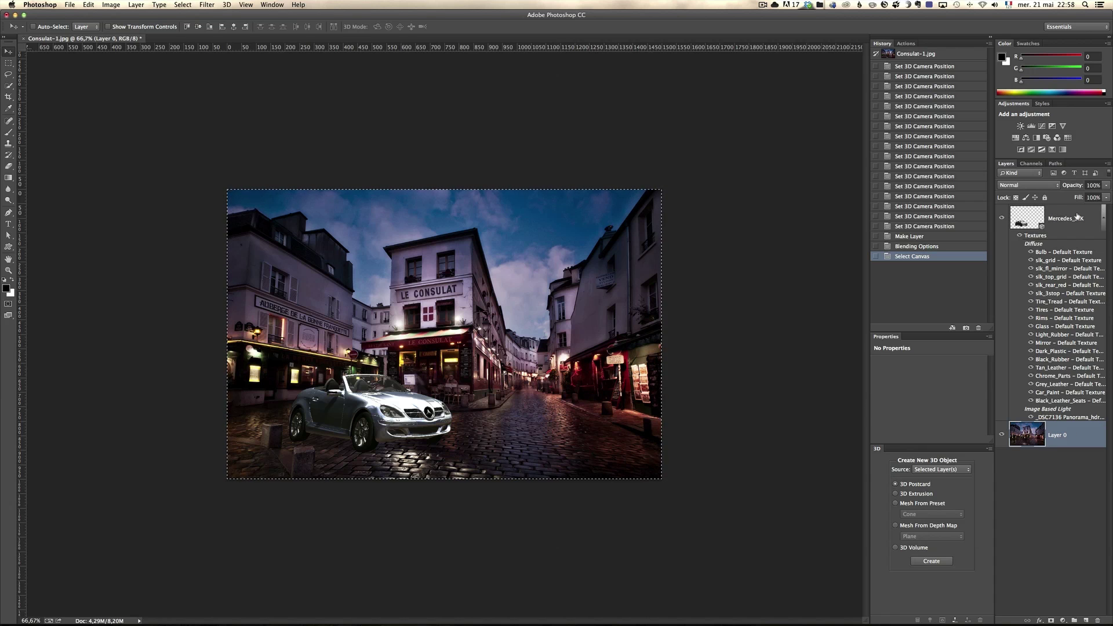
click(1043, 230)
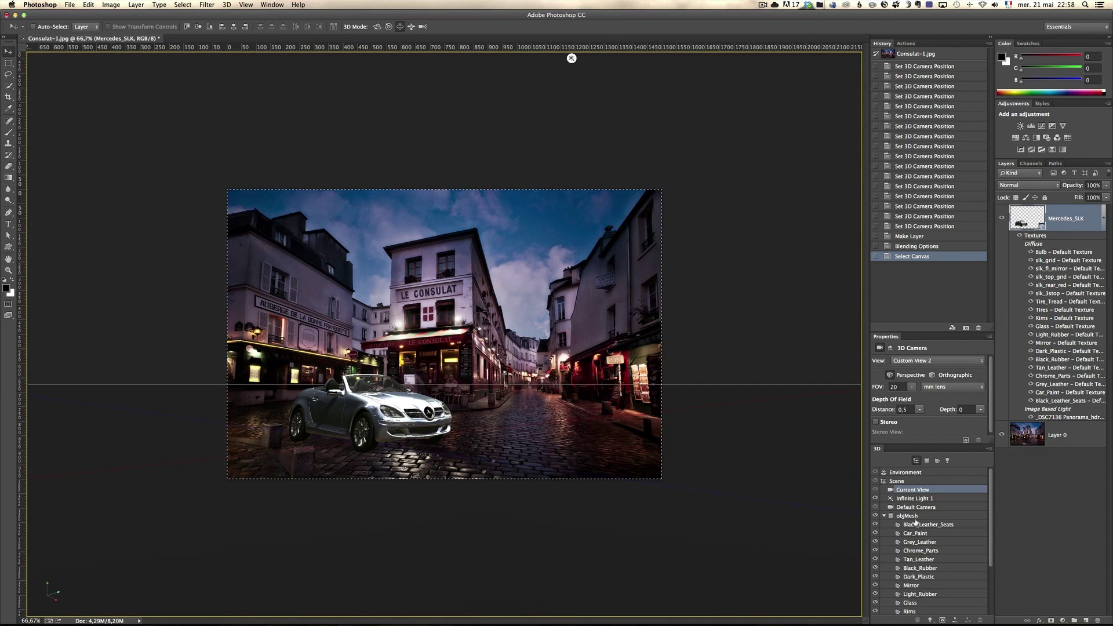
Give the Environment IBL a new texture, paste the street photo into it, and save
click(905, 473)
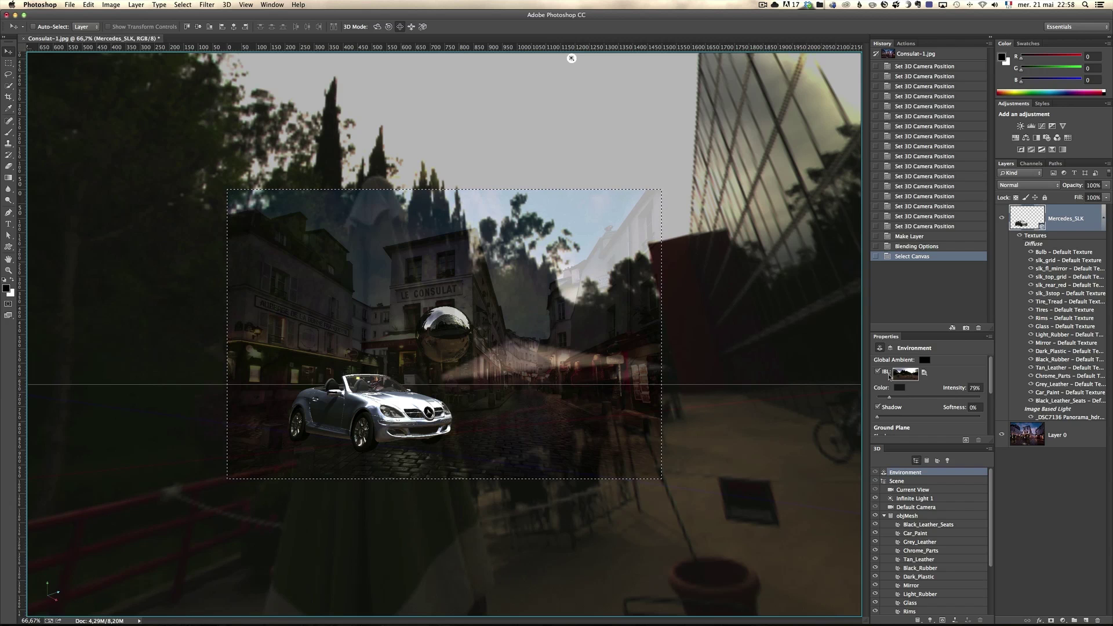
click(924, 373)
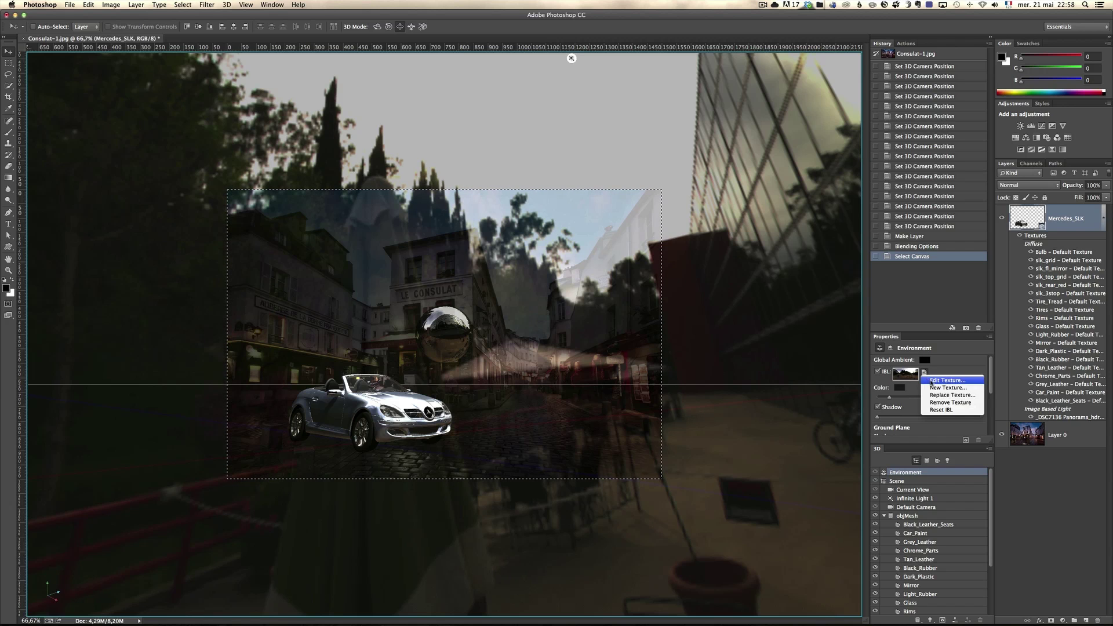
click(940, 387)
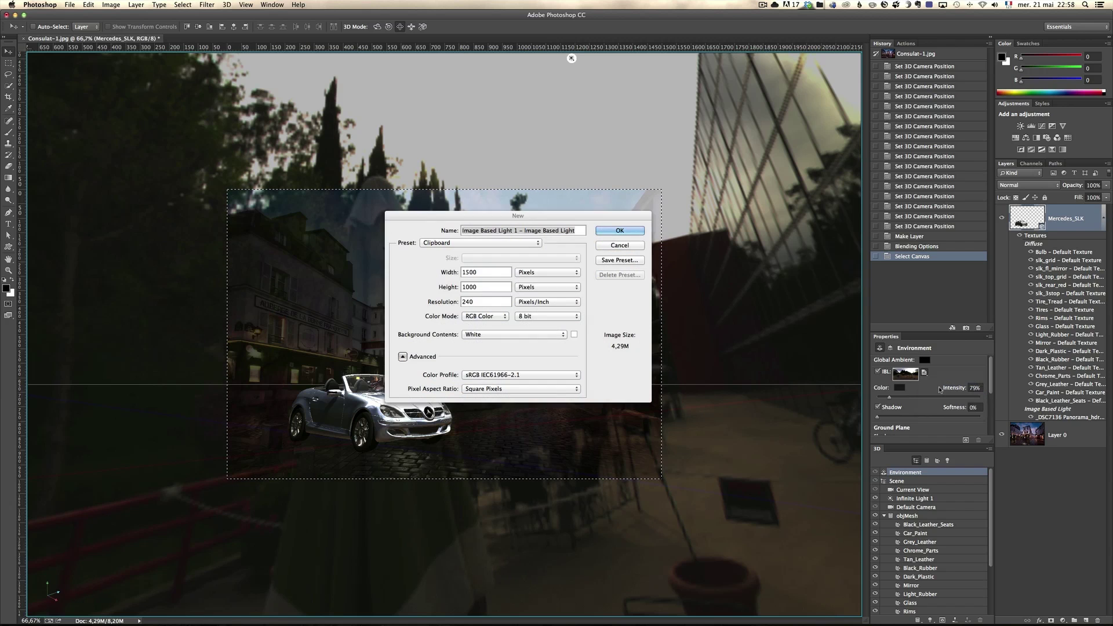
click(619, 230)
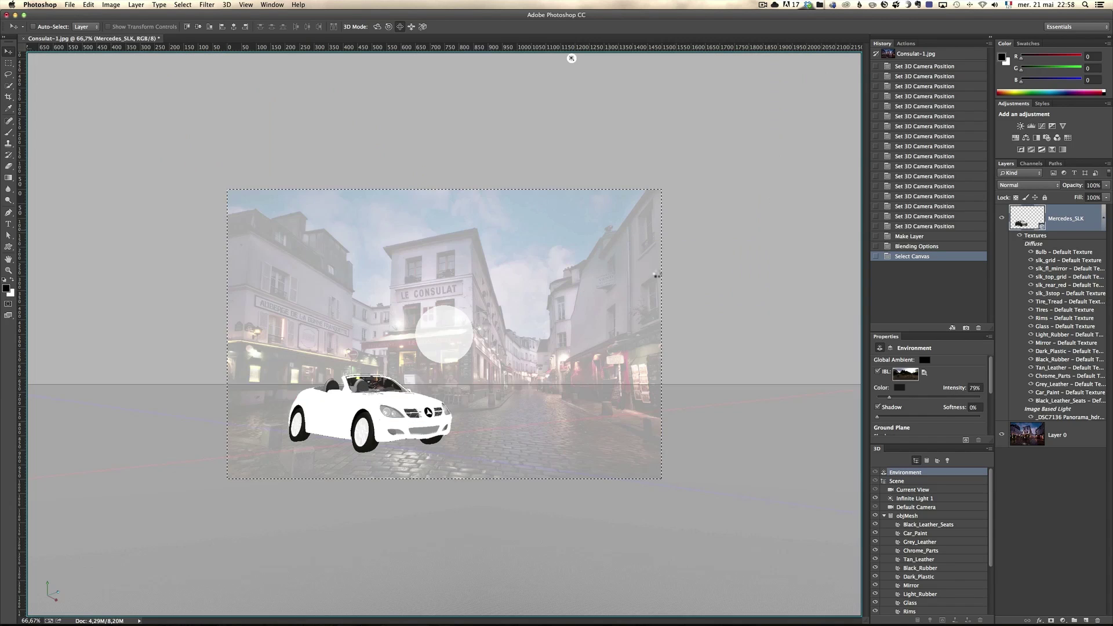
click(924, 372)
click(943, 379)
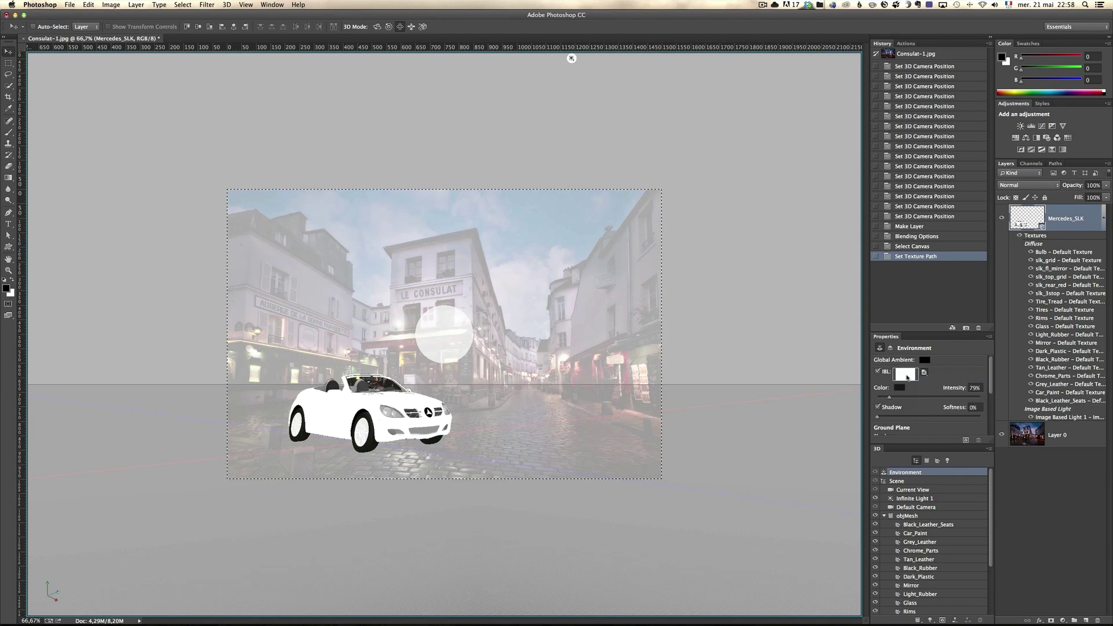
key(super+v)
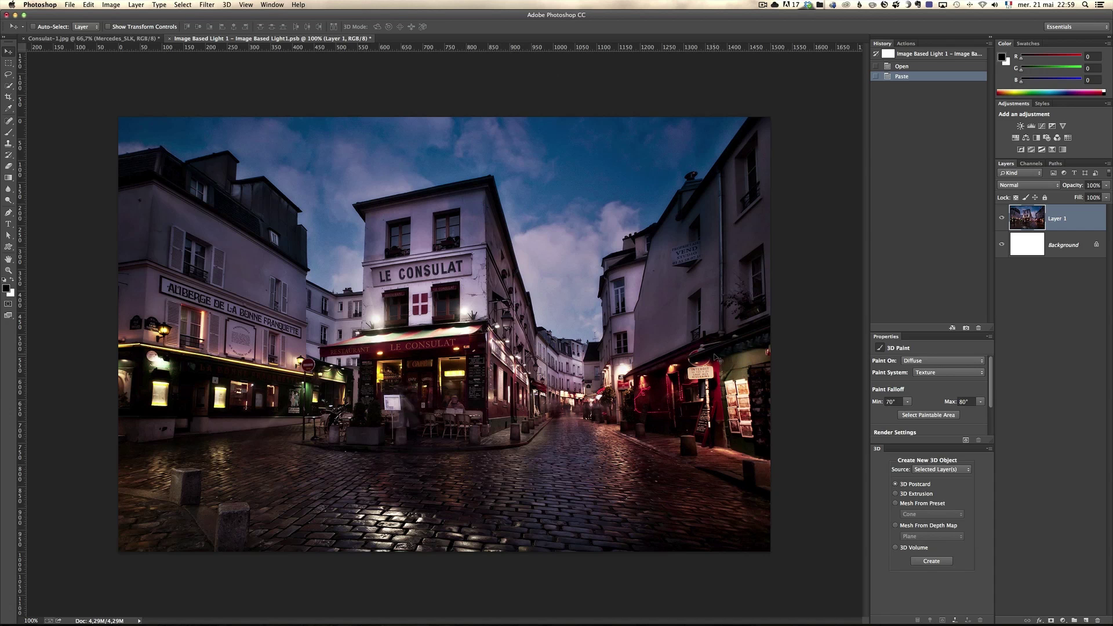
key(super+w)
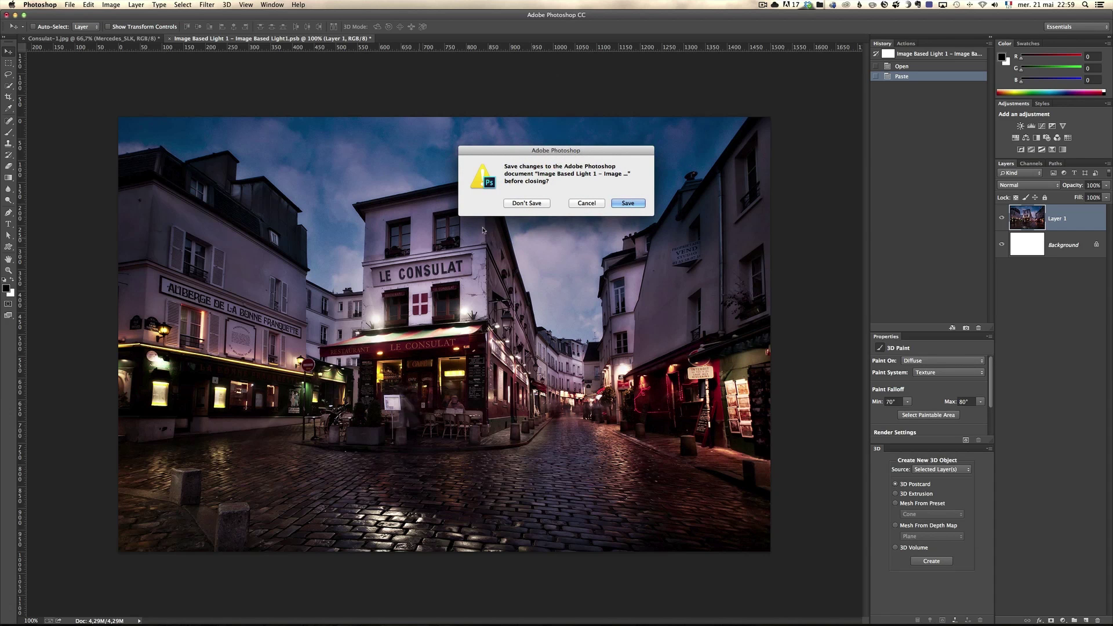
click(628, 203)
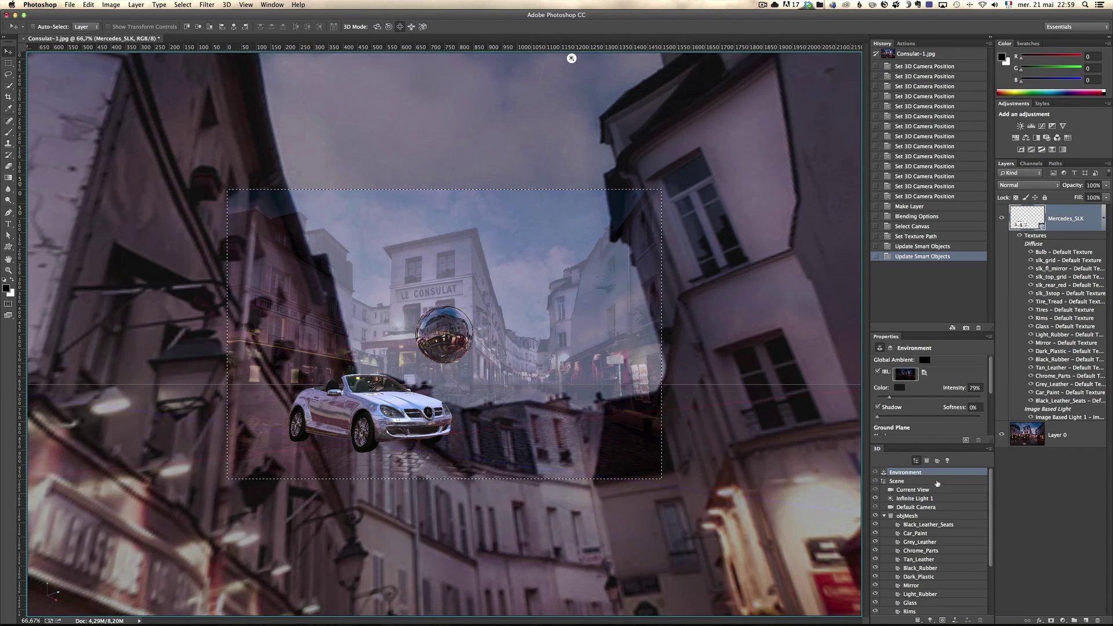
Reset to the Current View camera and select the Car_Paint material
click(917, 491)
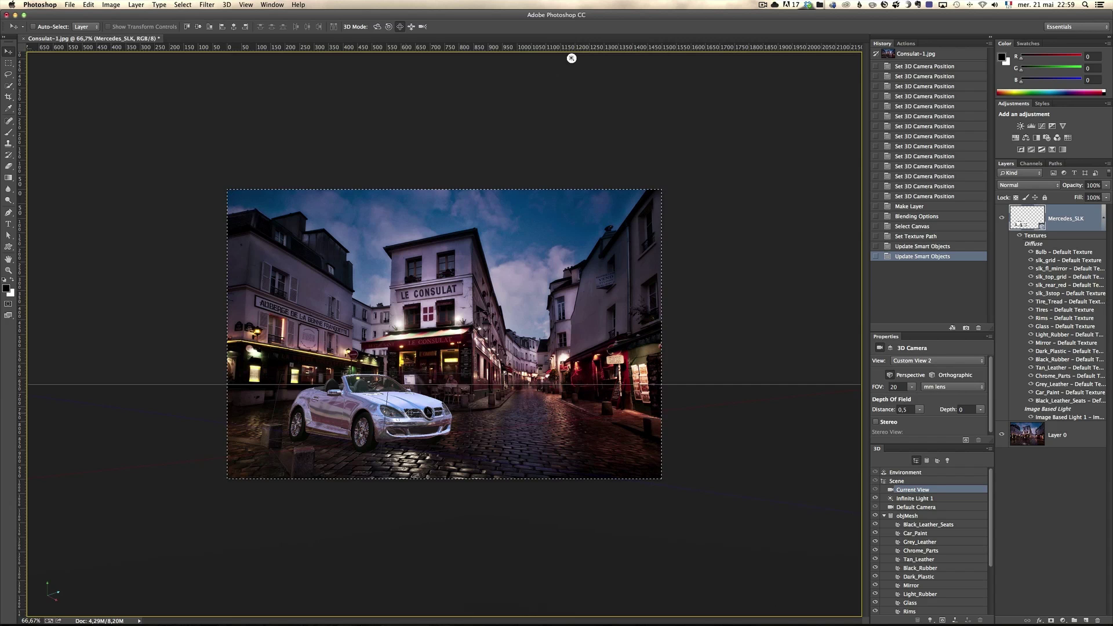
click(927, 534)
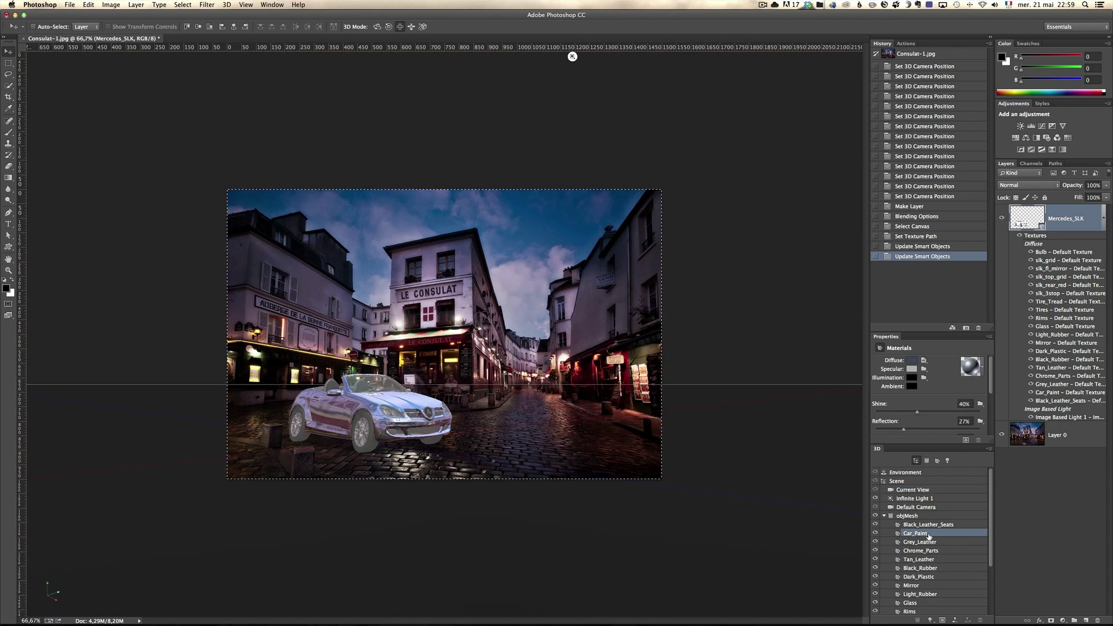
Set Car_Paint's diffuse and specular colours both to dark red
click(912, 361)
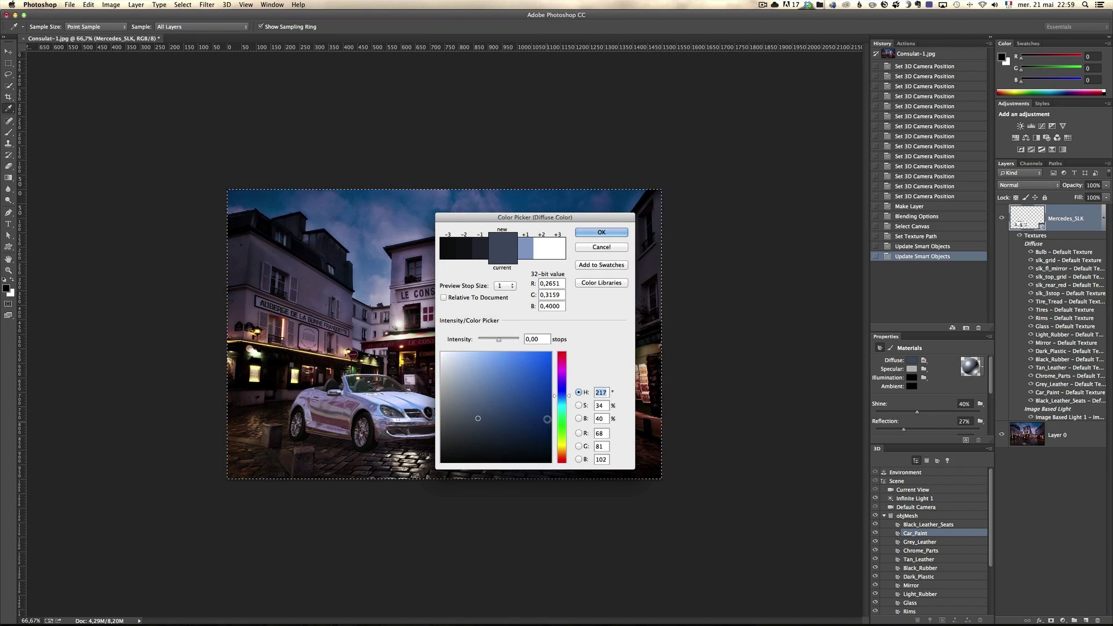
drag(570, 354, 568, 351)
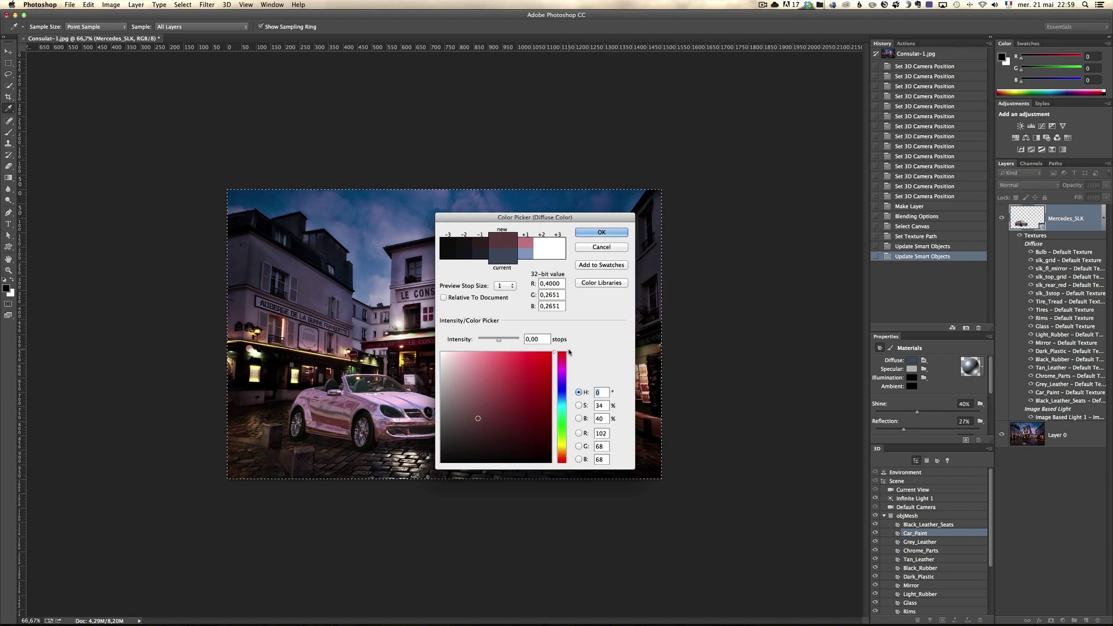
drag(542, 429, 551, 436)
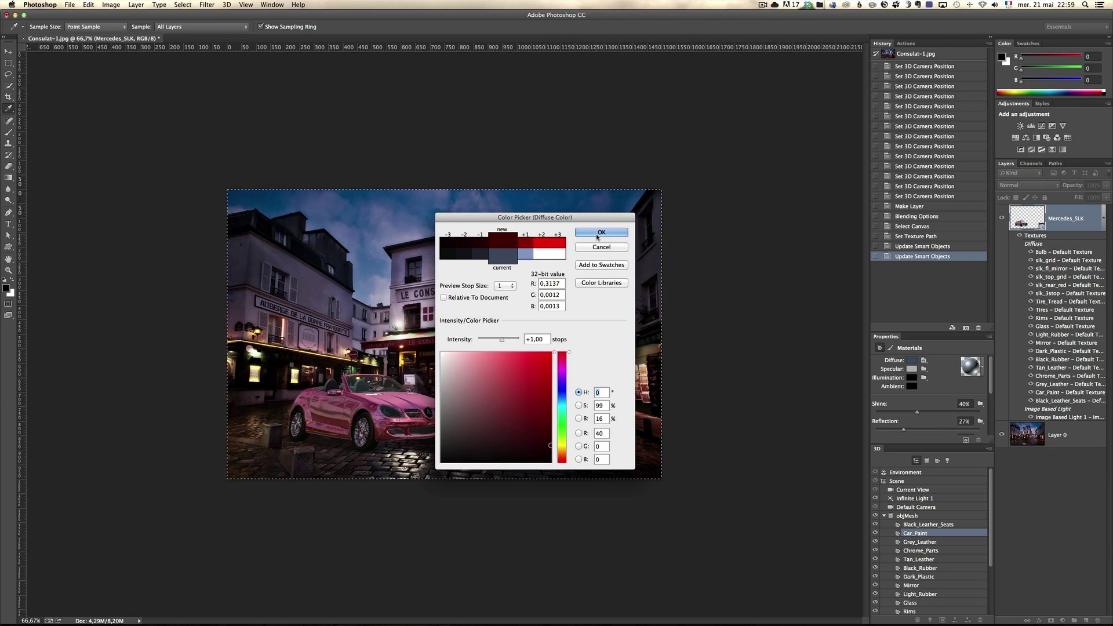
click(597, 234)
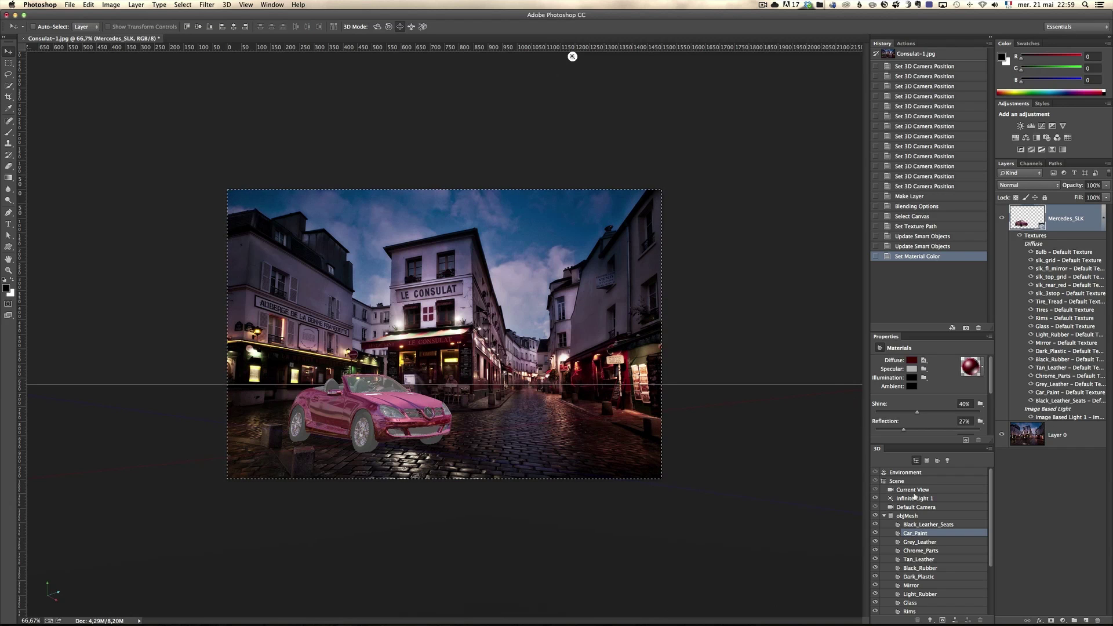
click(911, 369)
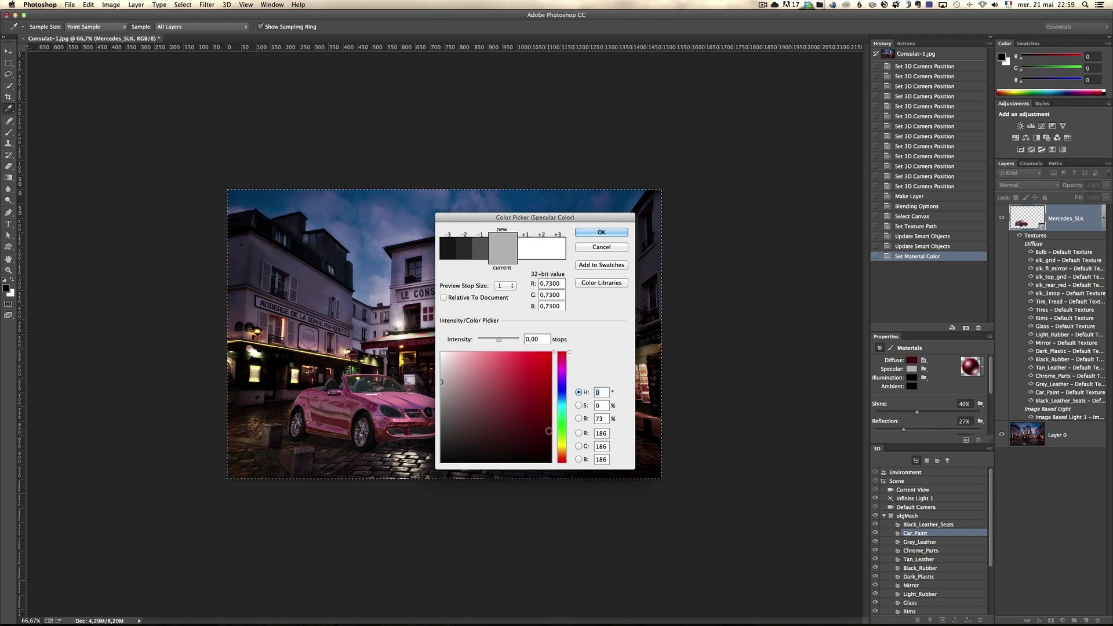
drag(550, 430, 551, 433)
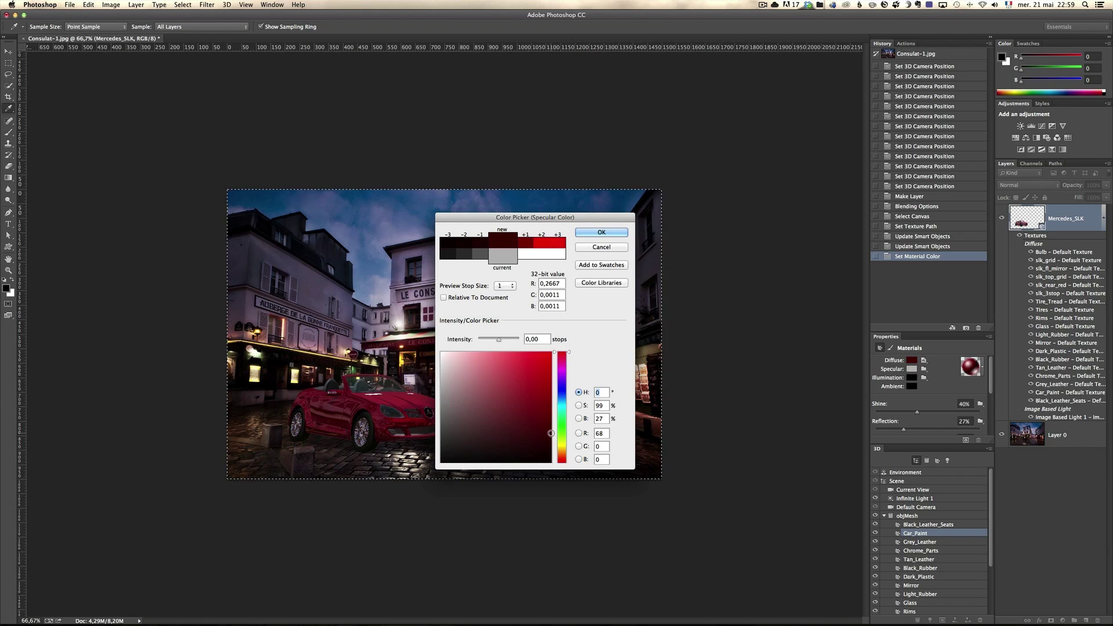
click(607, 234)
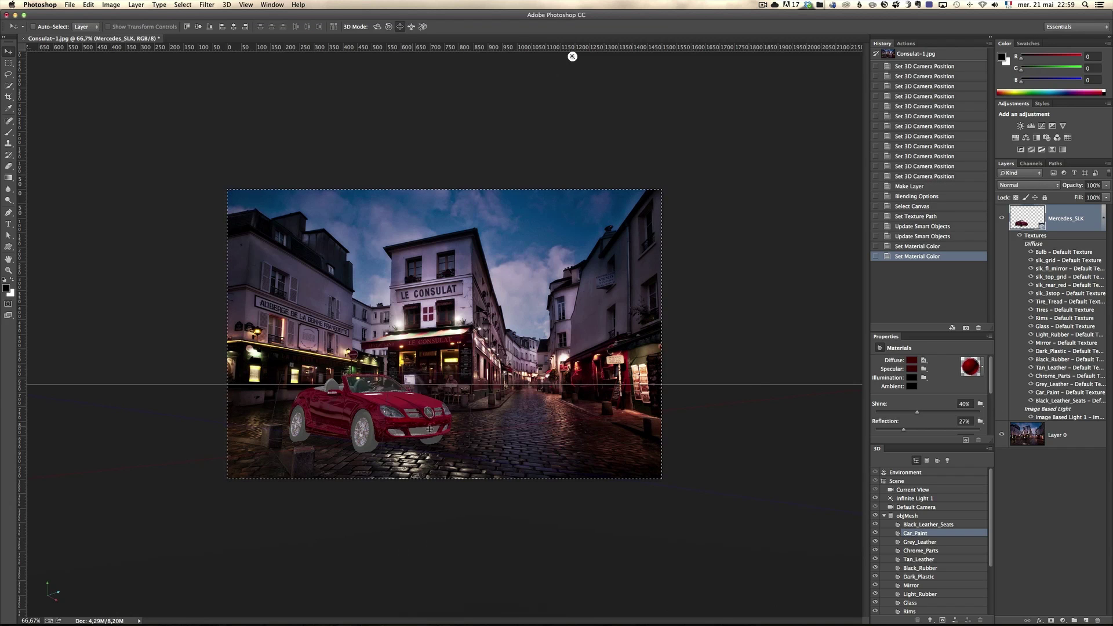
Reselect the Mercedes_SLK layer and render the 3D scene from the 3D panel
click(1080, 441)
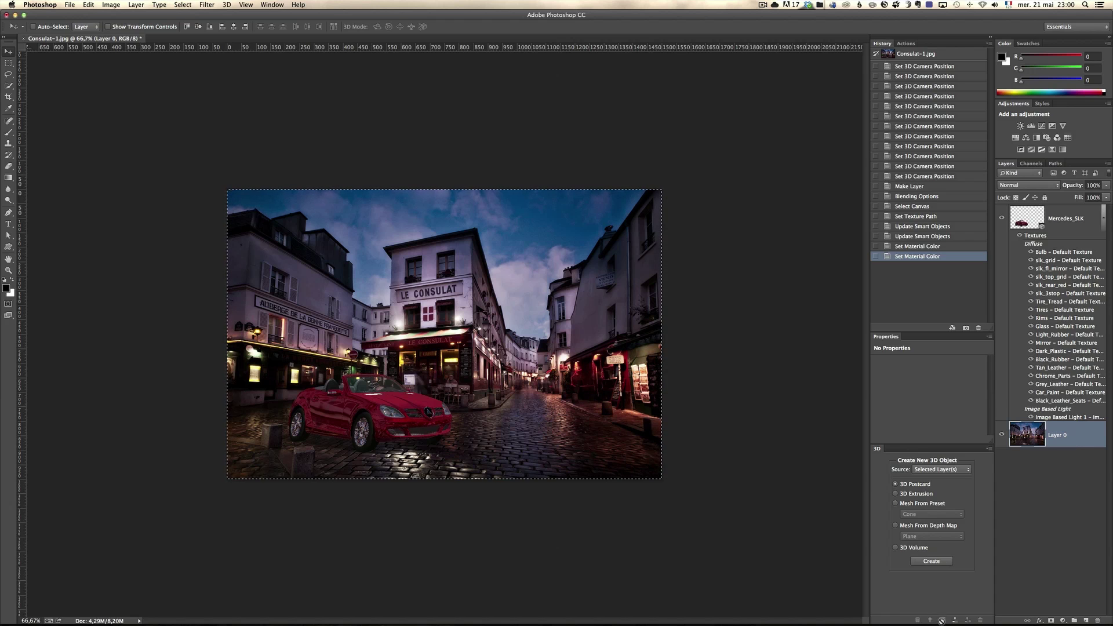
click(1063, 214)
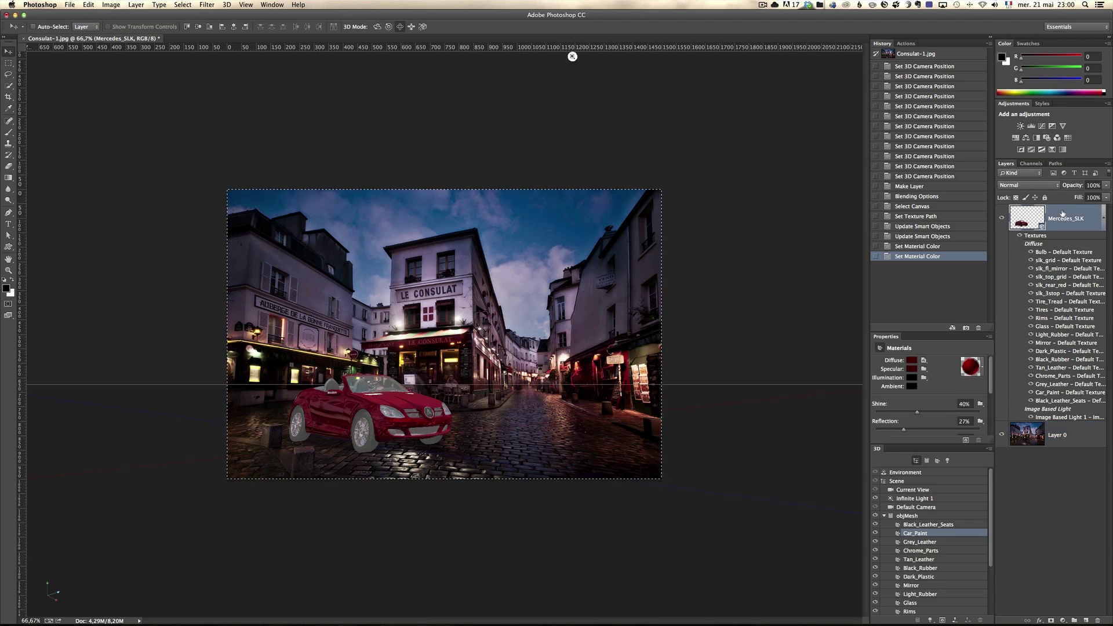
click(943, 619)
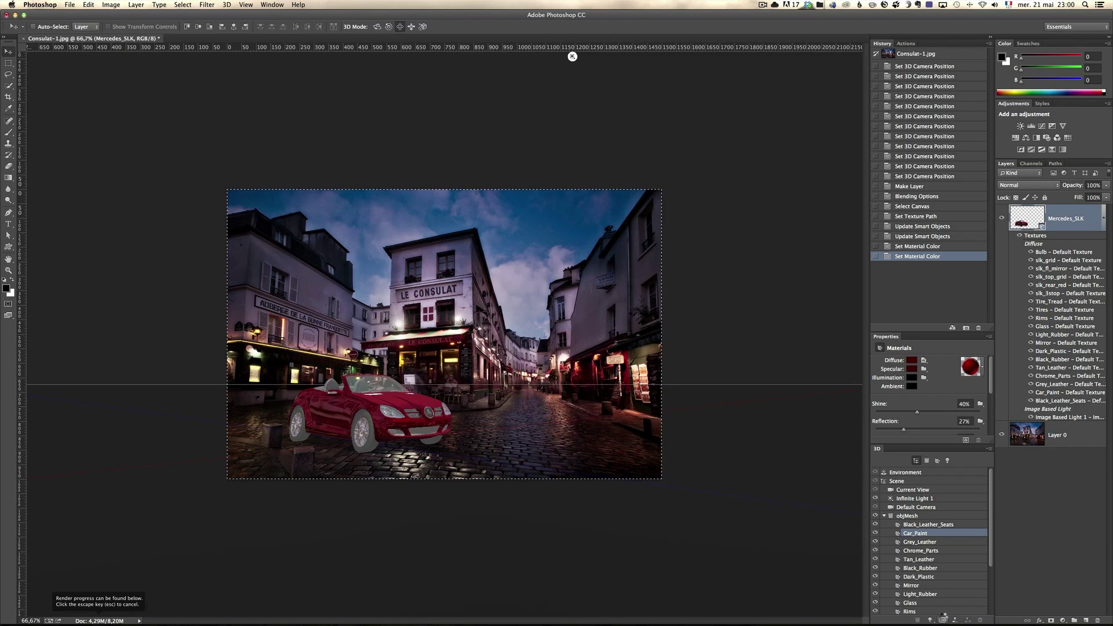